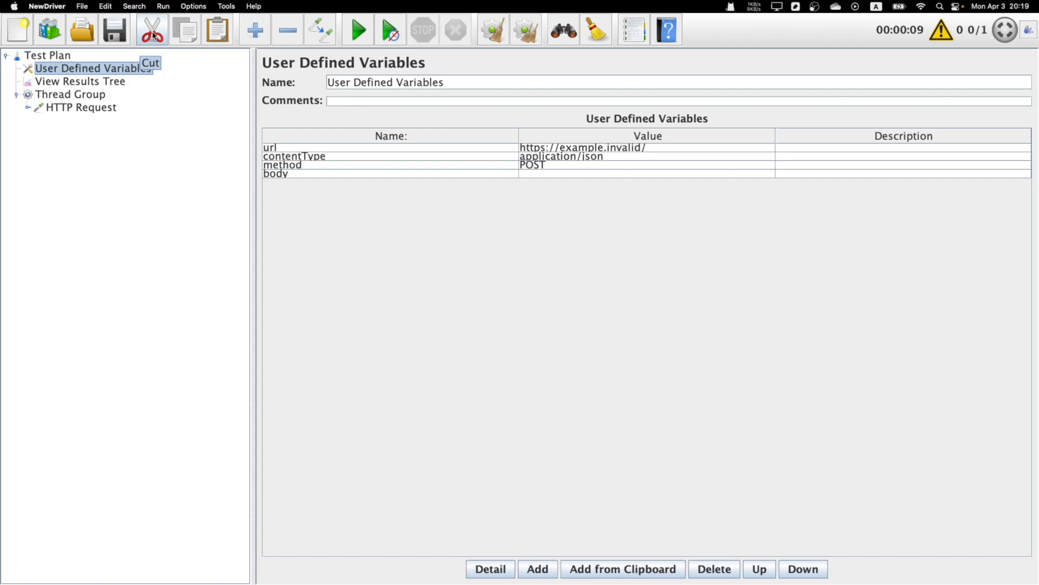
Cut the HTTP Request out of the Thread Group and paste a copy of the emptied Thread Group under the Test Plan.
click(95, 108)
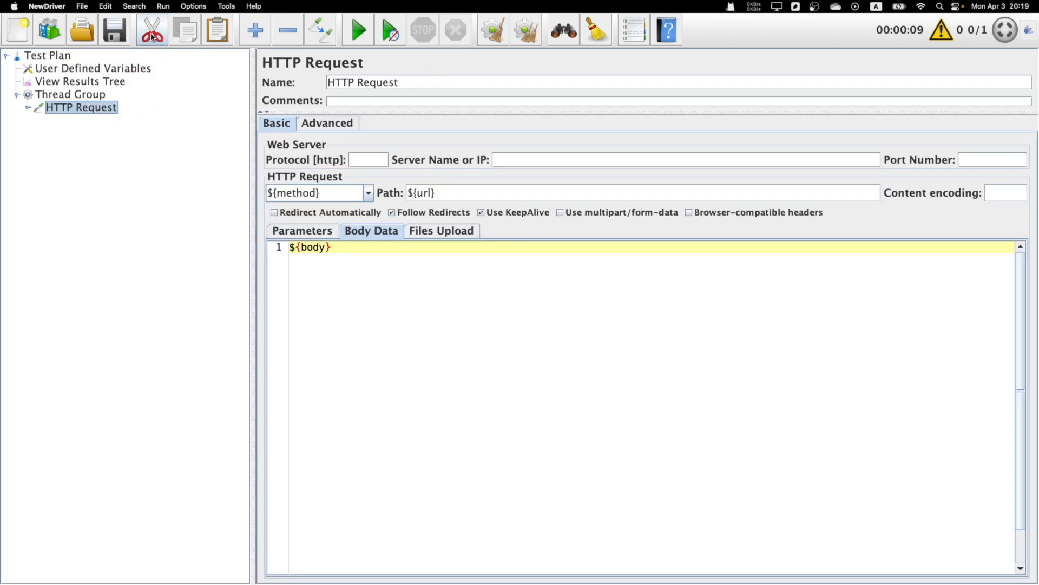
click(152, 34)
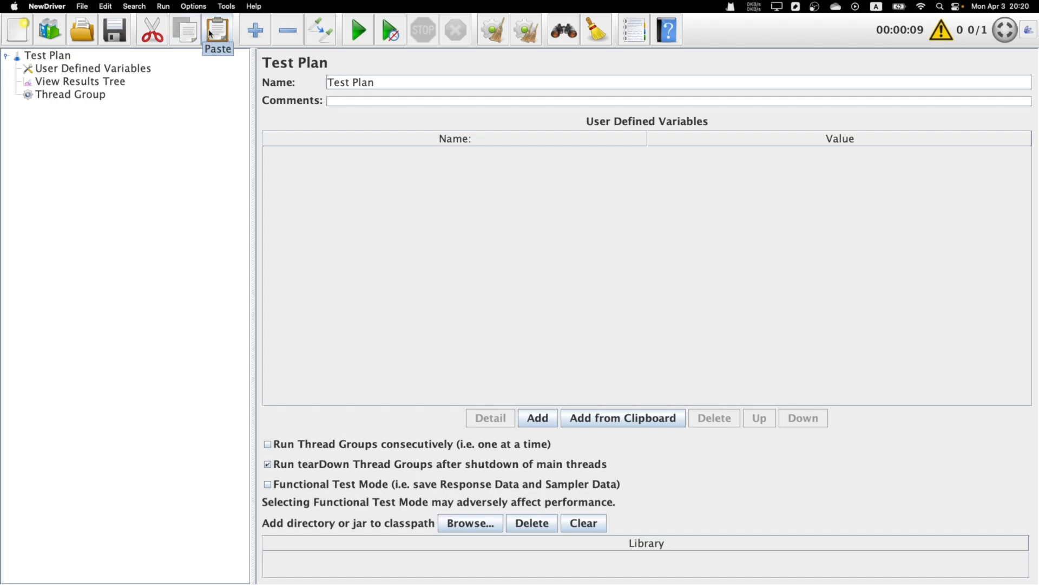
click(80, 97)
click(189, 37)
click(46, 55)
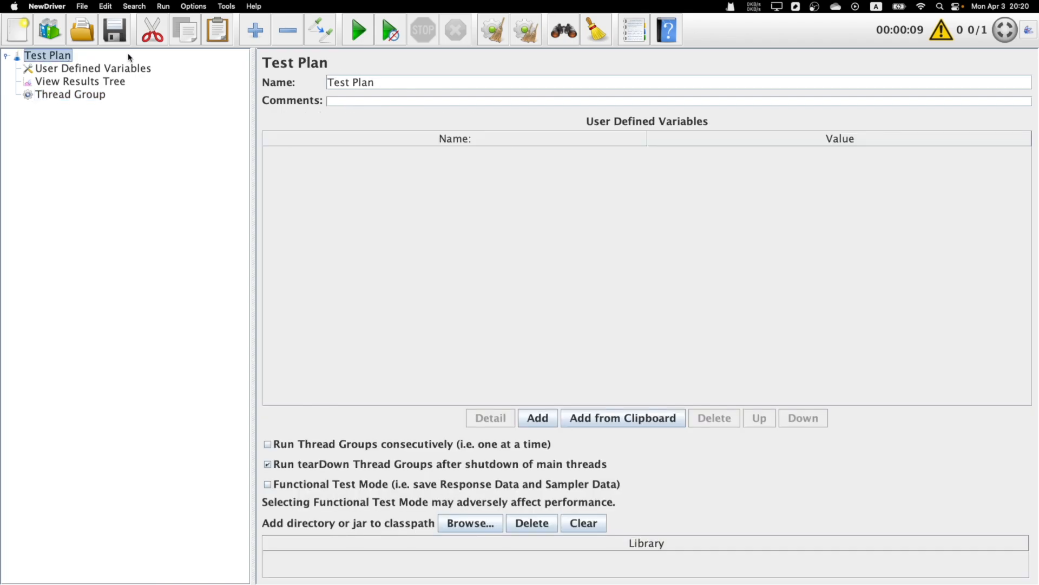
click(216, 37)
click(80, 109)
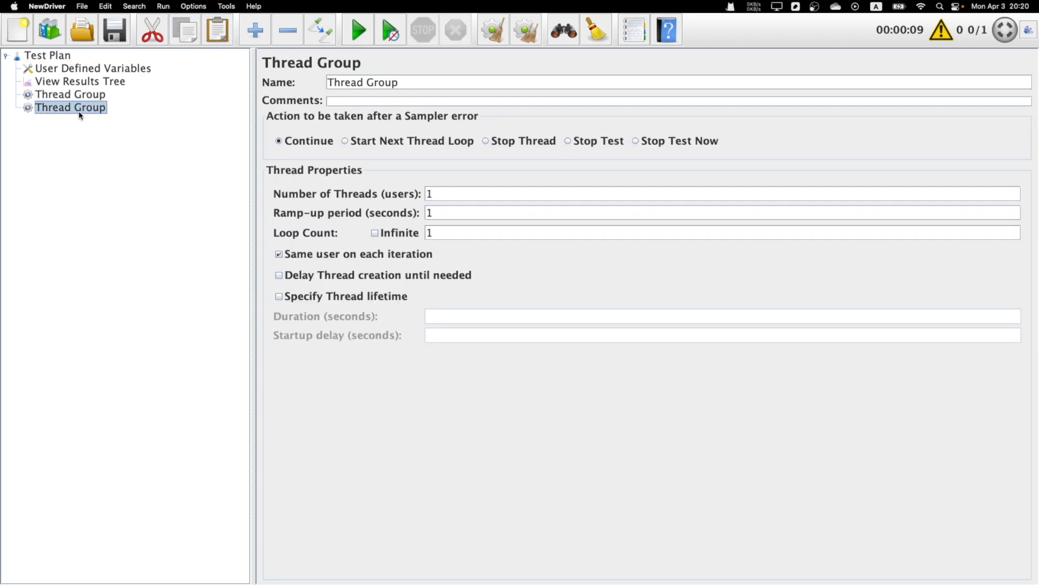
Switch to the test plan containing Thread Group - Sample, and expand and collapse its whole tree.
click(247, 33)
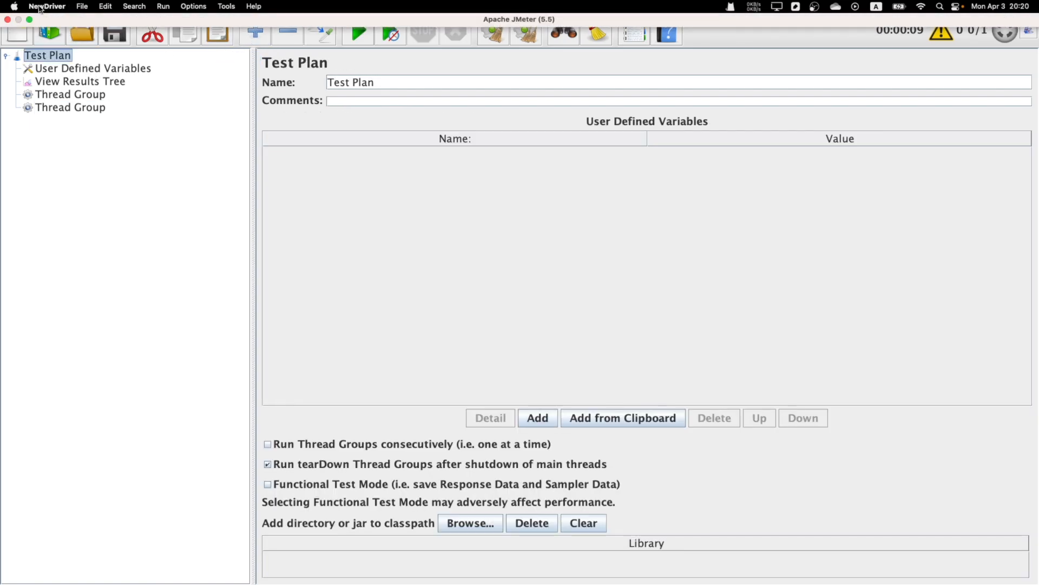
click(30, 15)
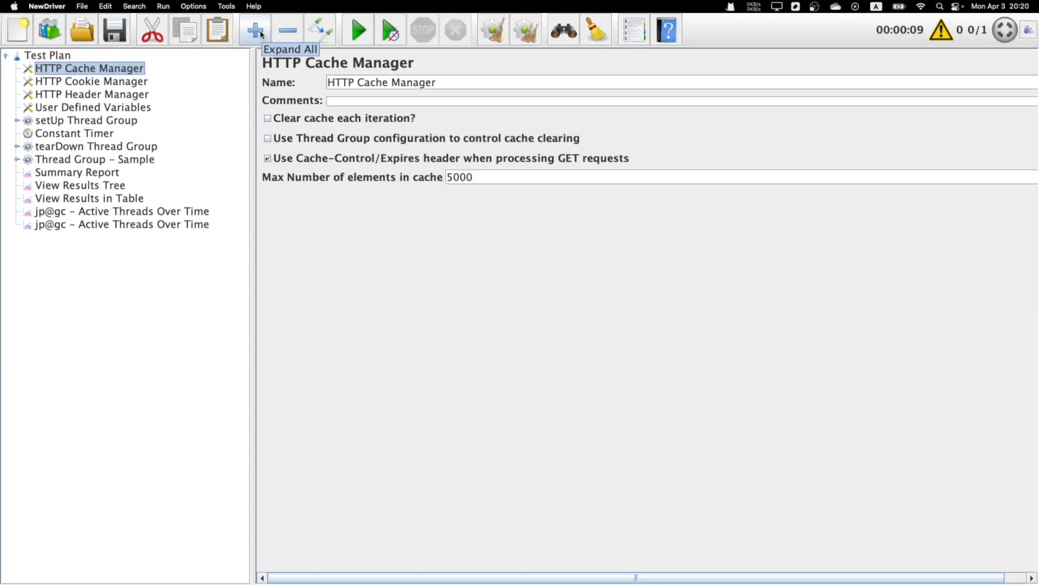
click(255, 31)
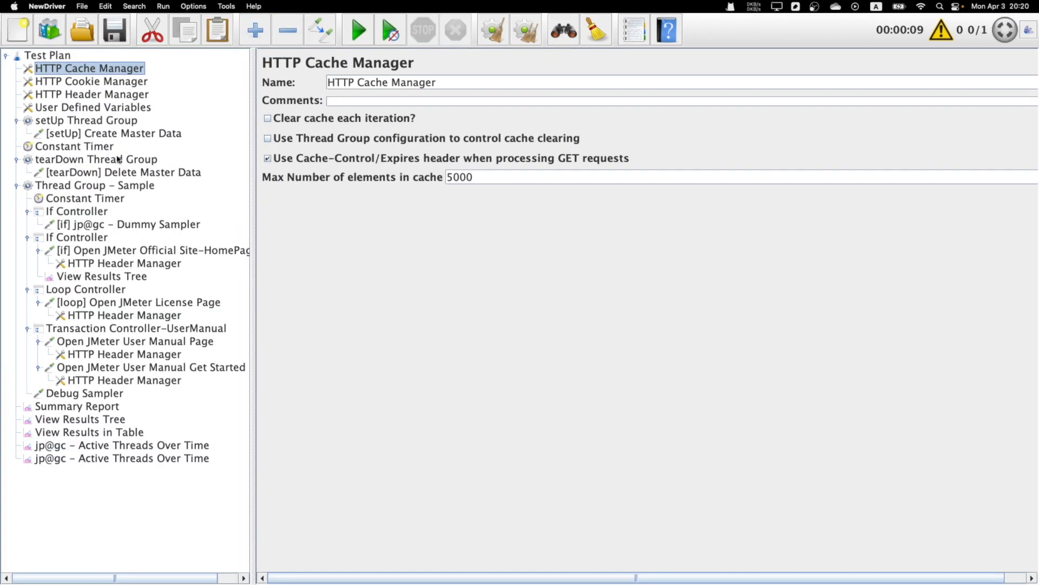
click(290, 34)
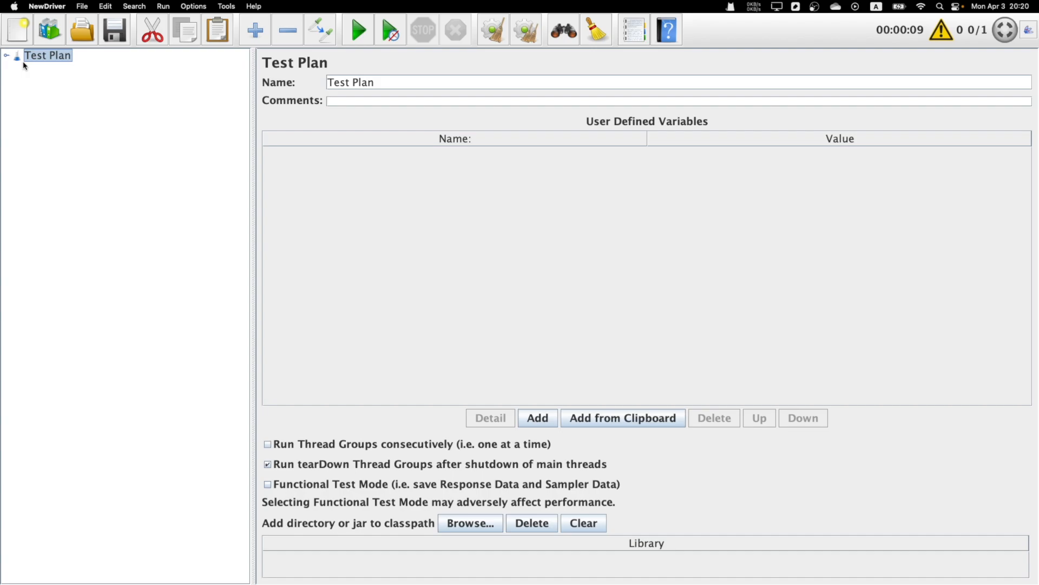
Disable the HTTP Cache Manager and enable it again.
click(315, 36)
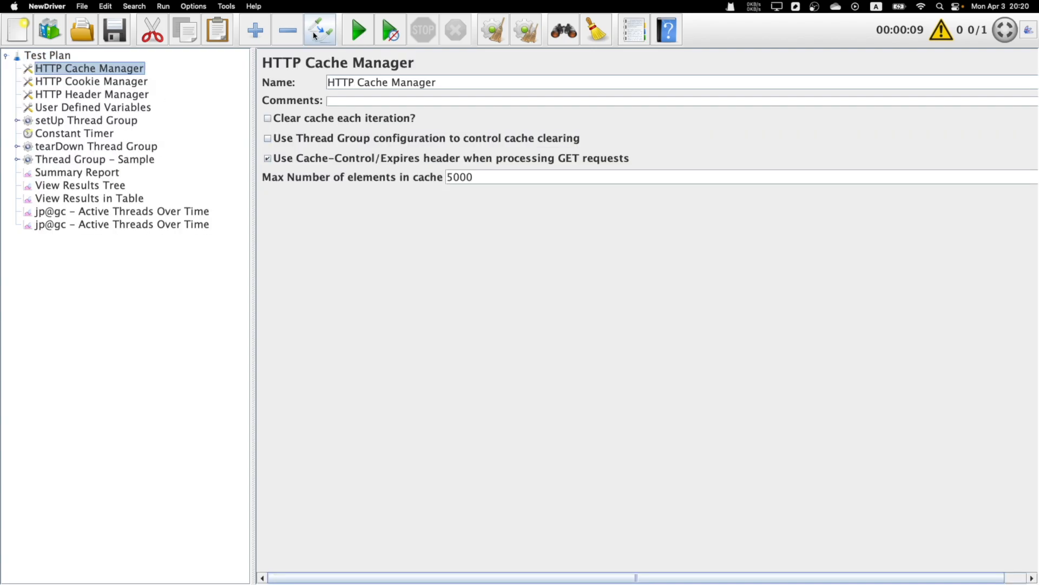
click(314, 31)
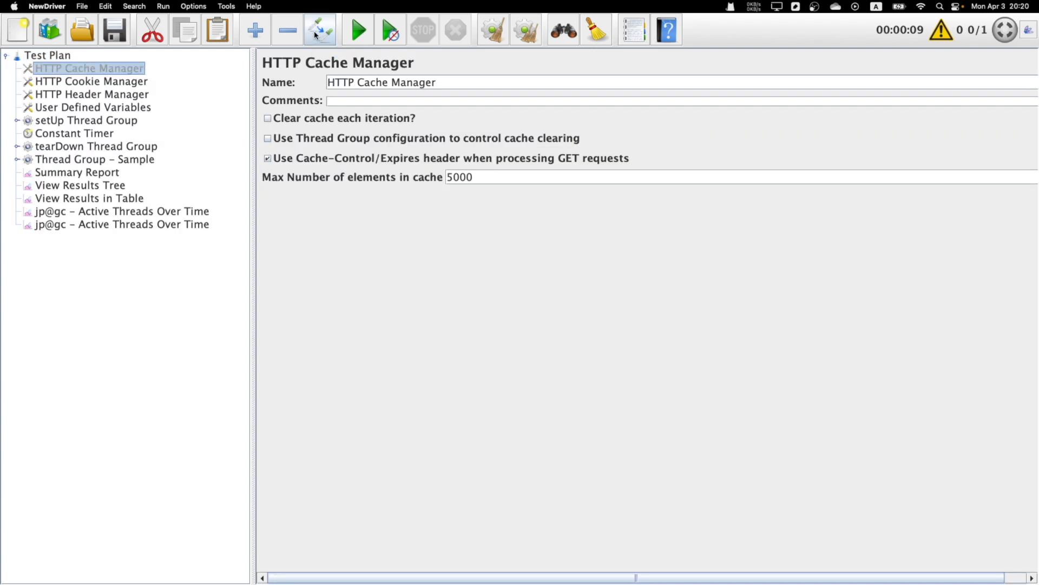
click(314, 31)
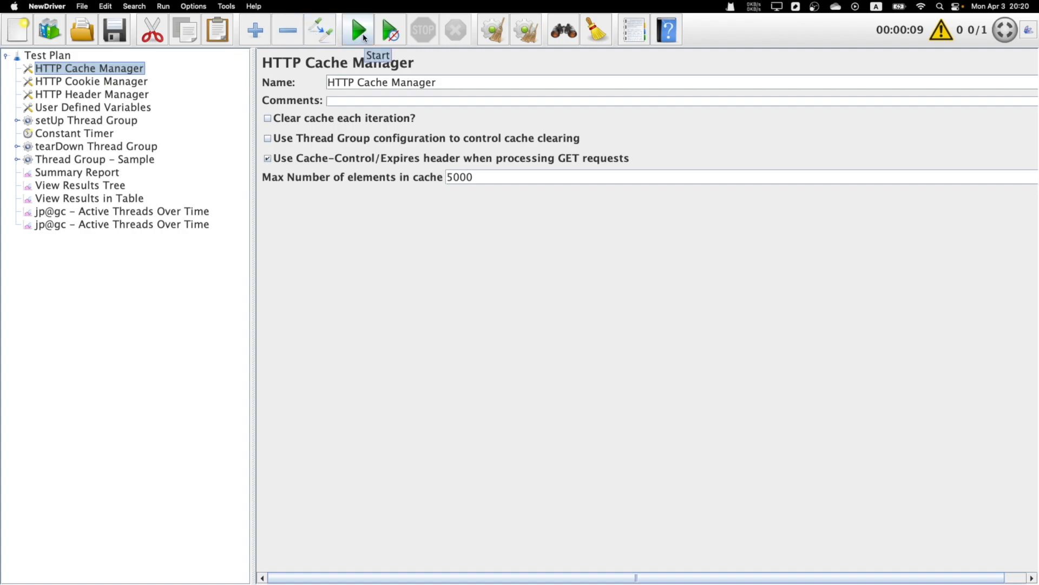
Run the test plan while viewing the Summary Report and View Results Tree, and stop the run before it completes.
click(87, 173)
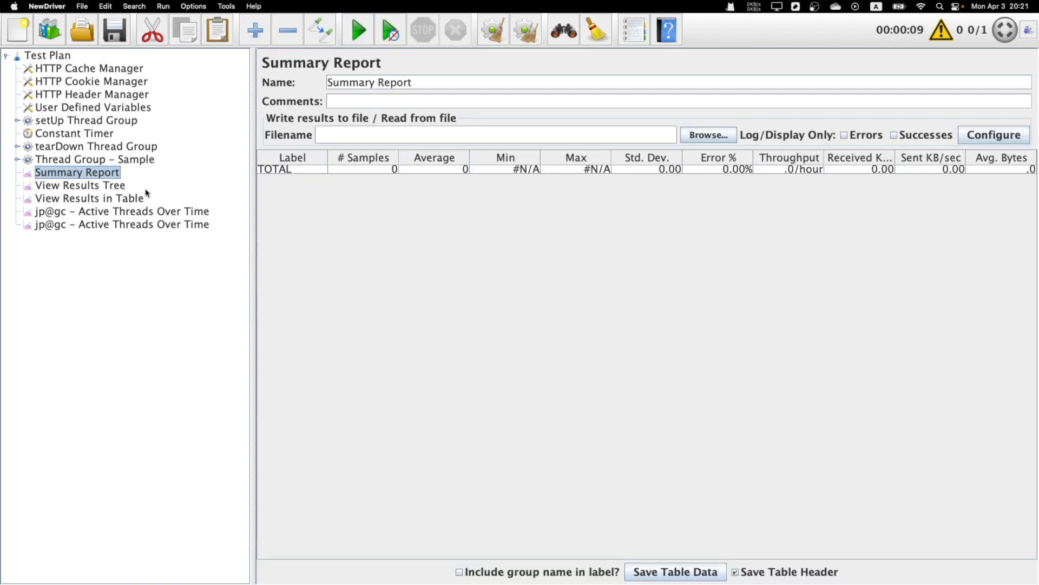
click(359, 34)
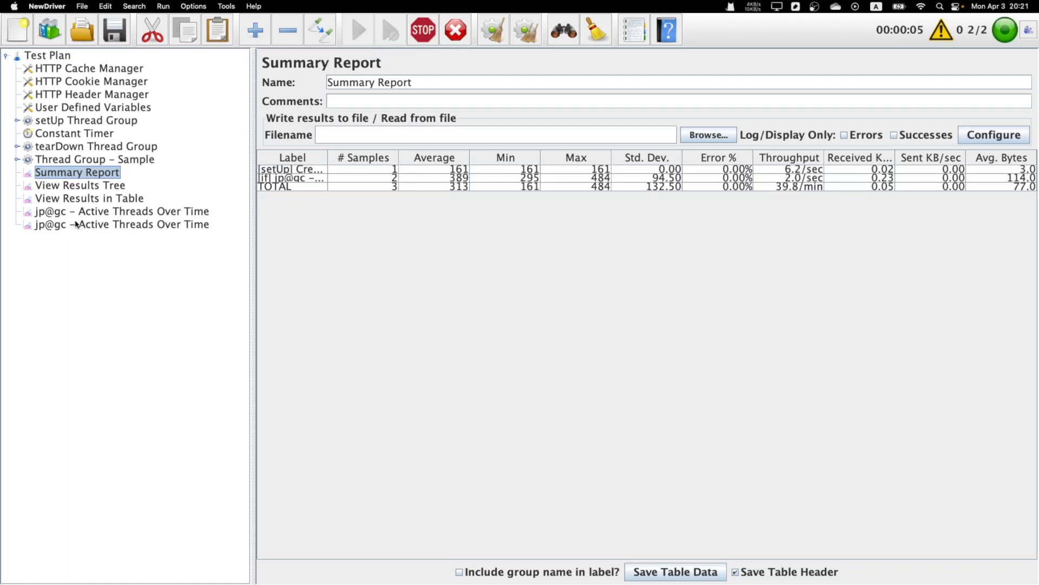
click(104, 199)
click(79, 186)
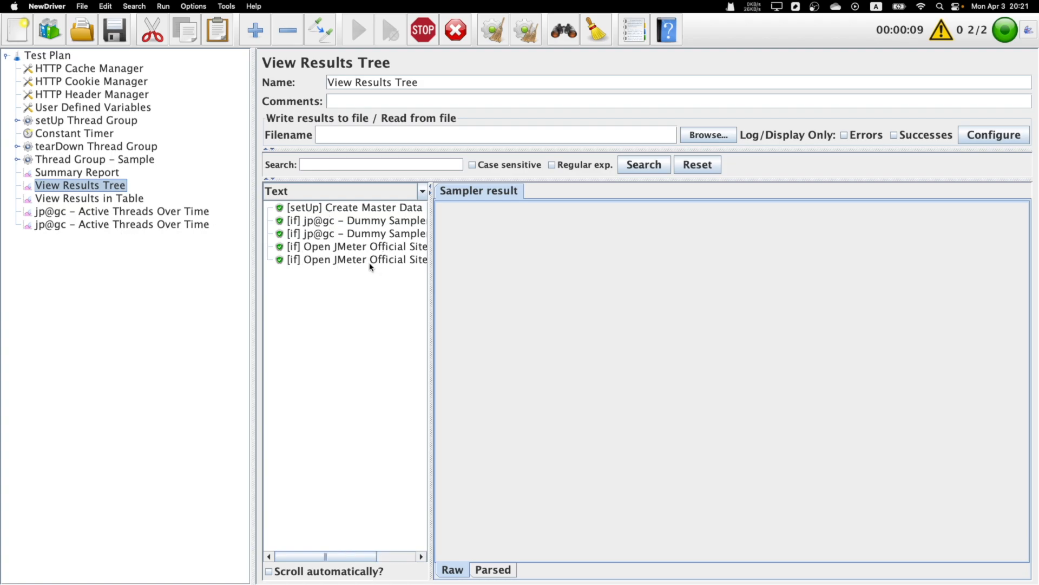
click(421, 39)
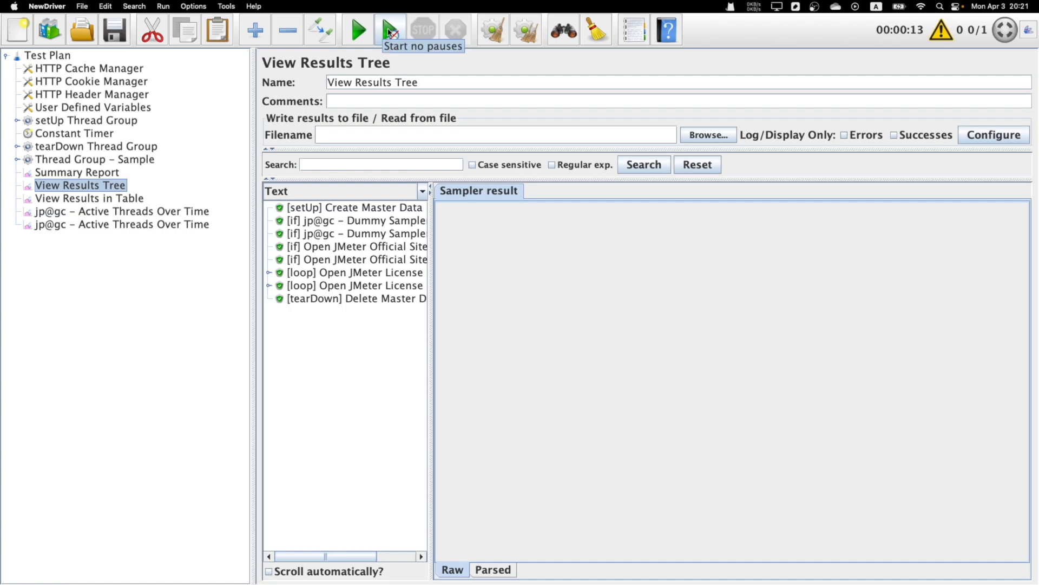
Check the top-level Constant Timer's thread delay, and run the test plan without pauses while viewing the View Results Tree.
click(54, 138)
click(490, 116)
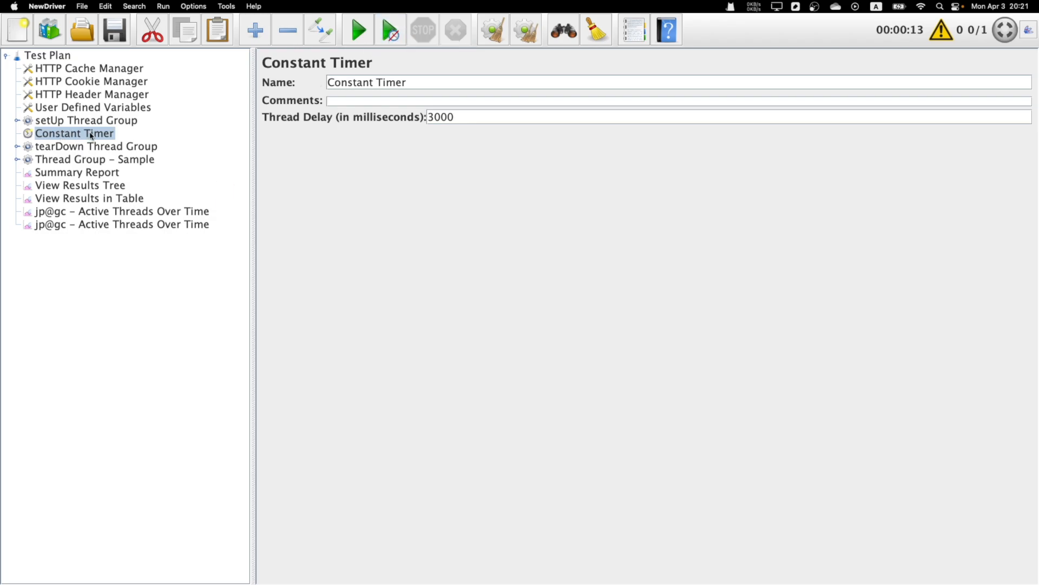
click(87, 186)
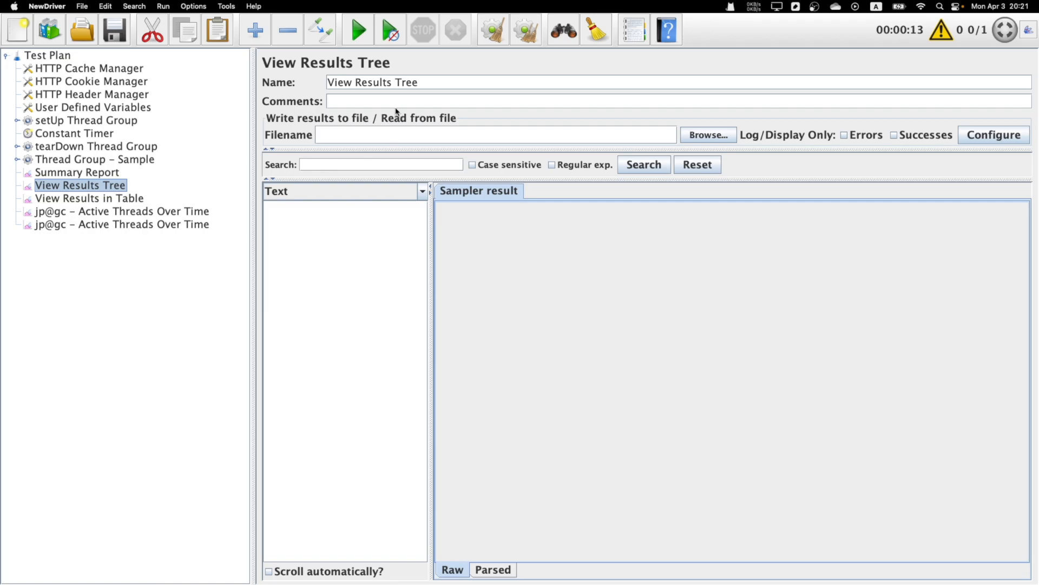
click(391, 35)
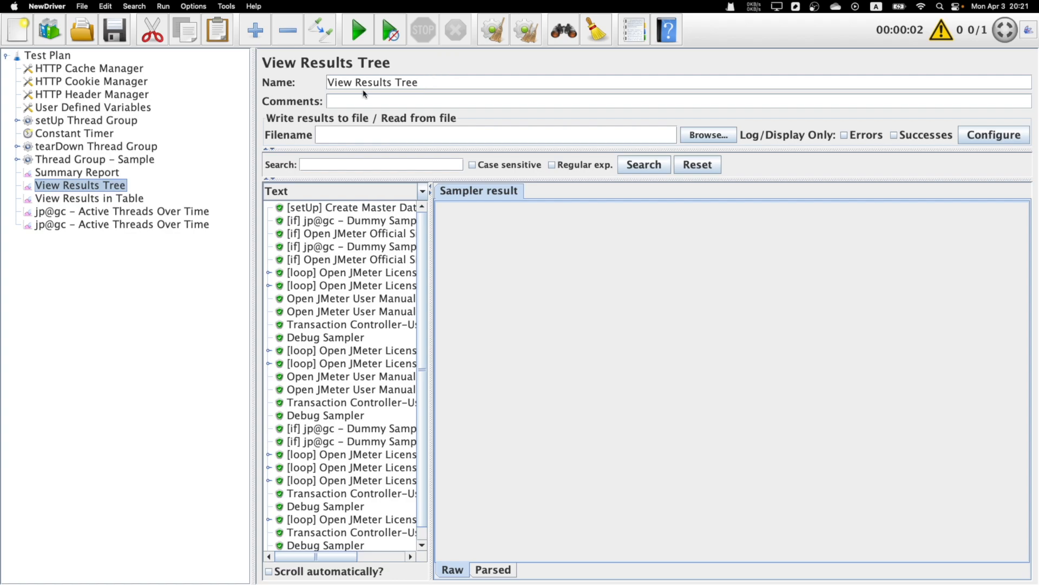
Run the test plan again from cleared results and shut it down gracefully while it is still running.
click(516, 38)
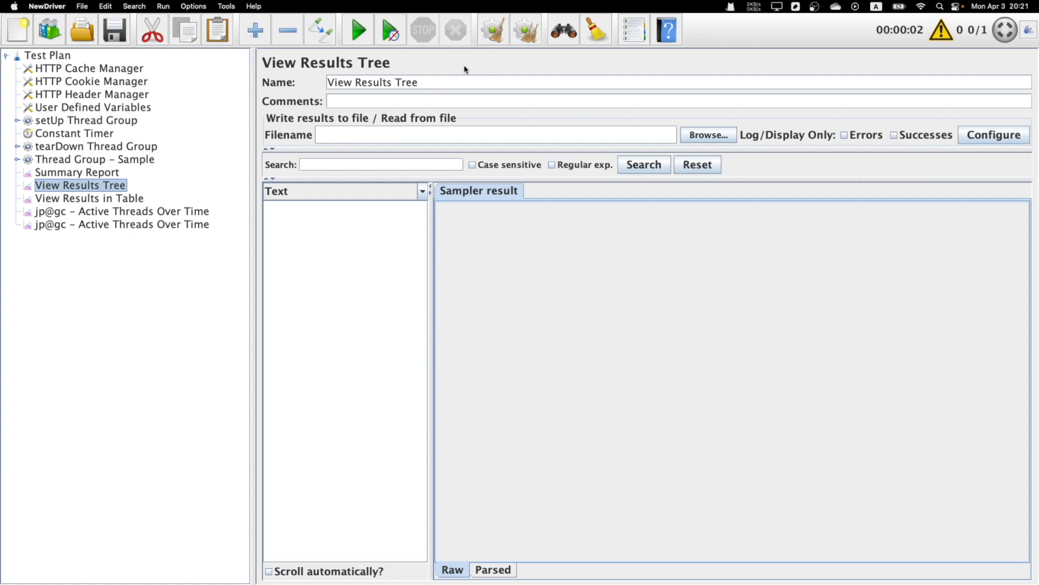
click(357, 41)
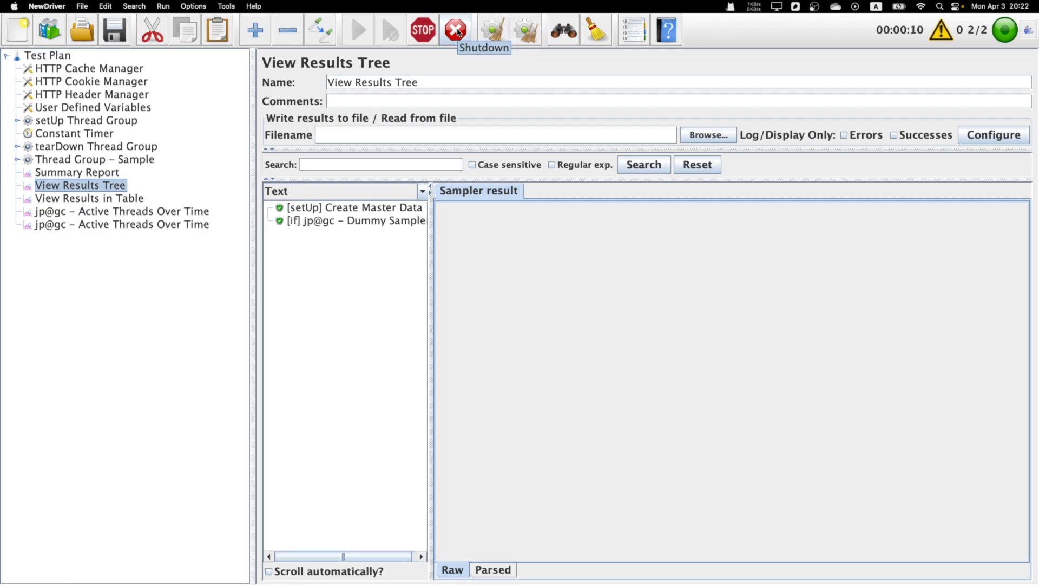
click(457, 33)
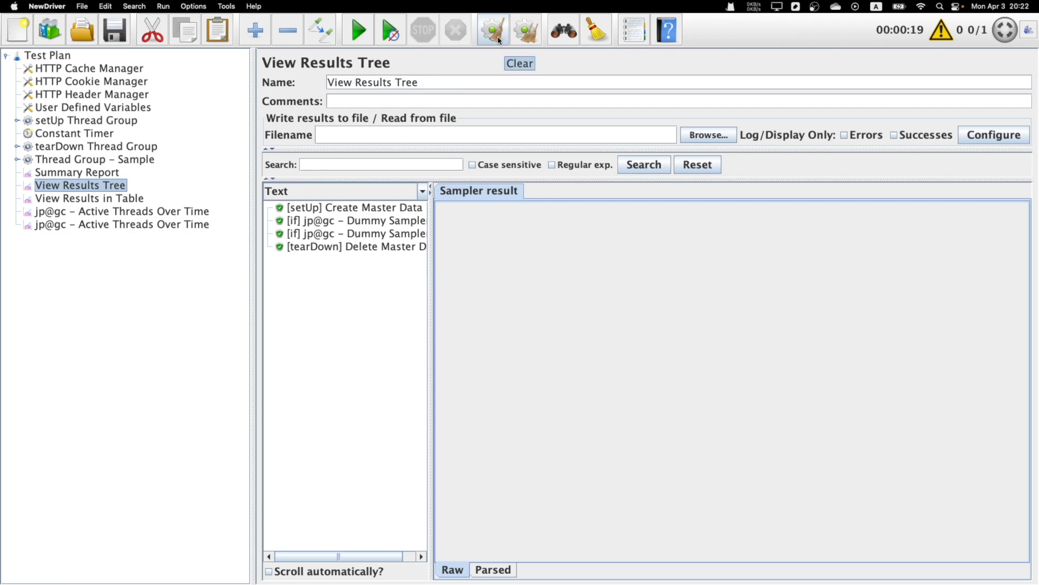
Review the results in View Results in Table and Active Threads Over Time, and clear only the View Results Tree.
click(100, 196)
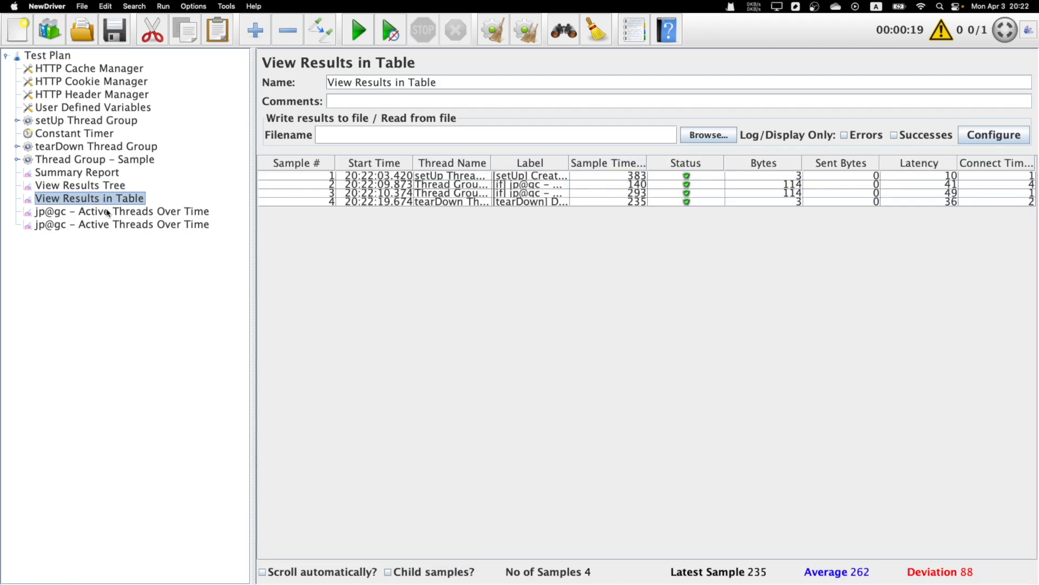
click(107, 212)
click(108, 223)
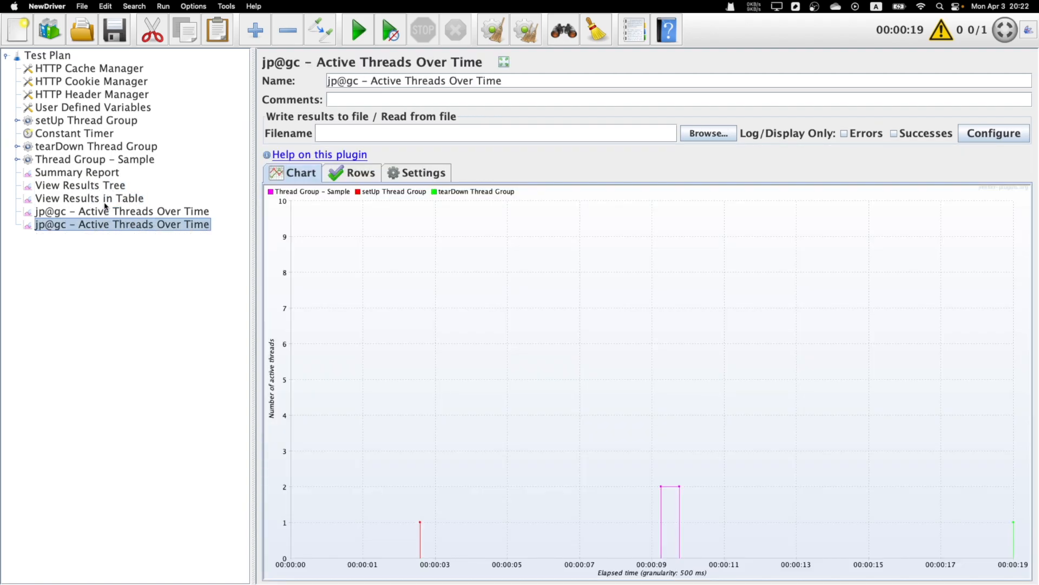
click(104, 201)
click(96, 188)
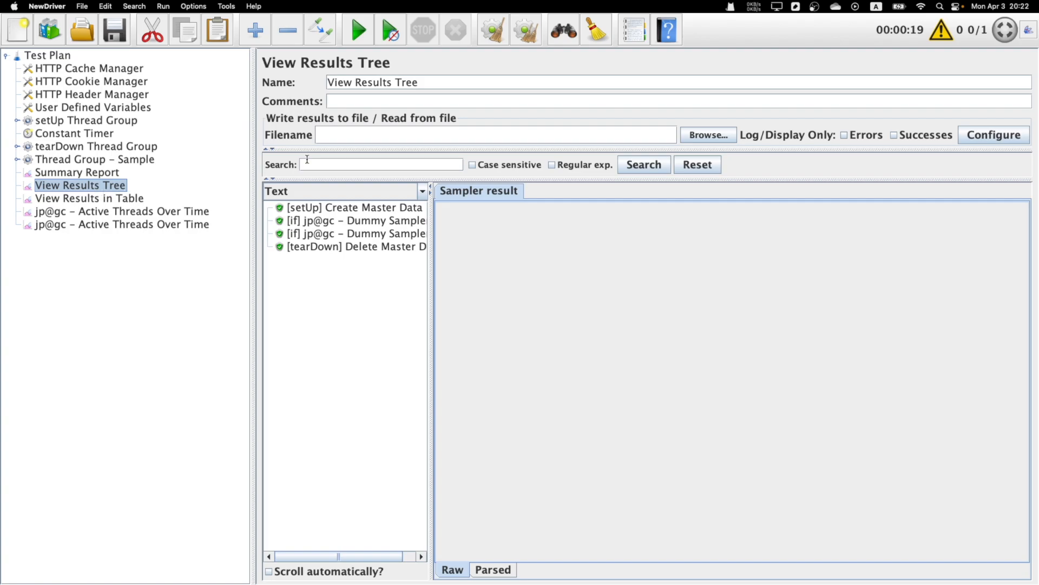
click(496, 31)
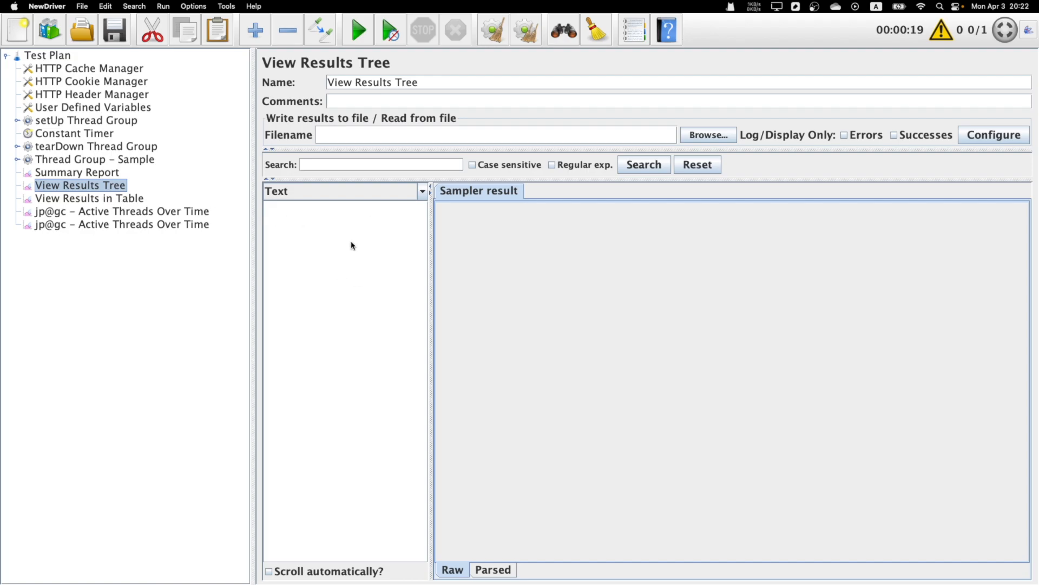
Show the log viewer below View Results in Table and enlarge it.
click(108, 199)
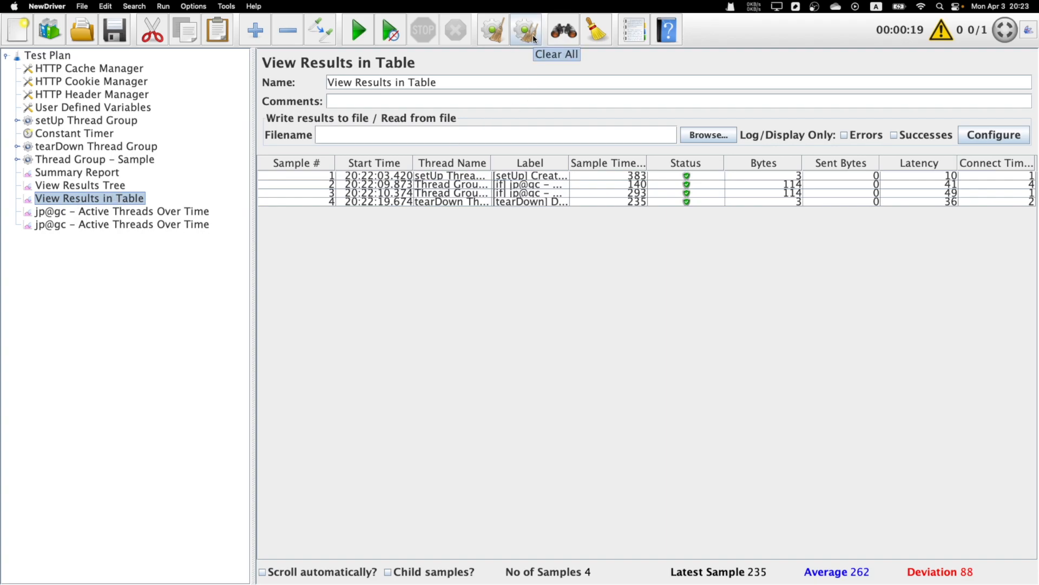
click(944, 35)
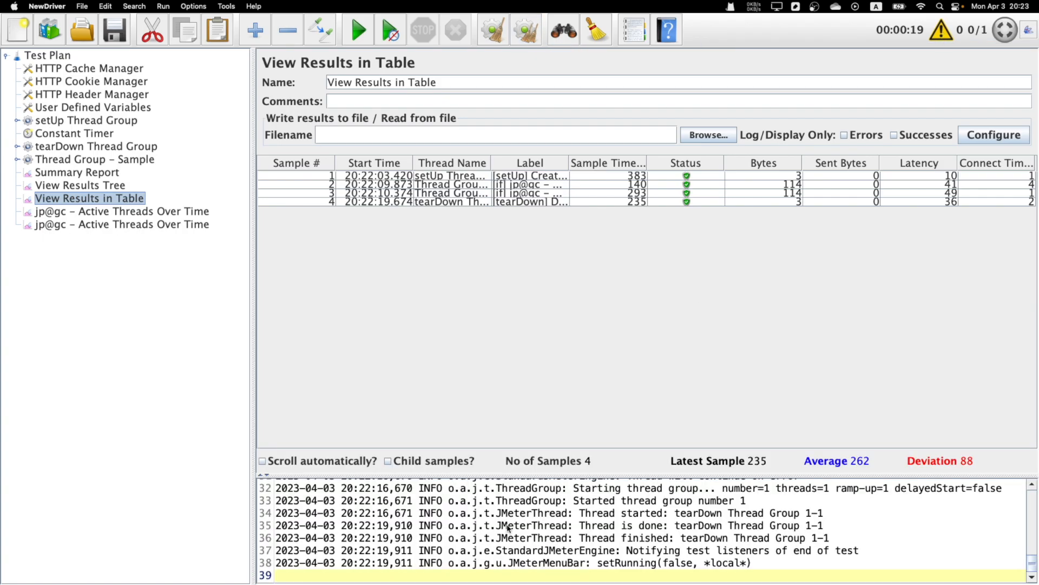
drag(511, 475, 509, 389)
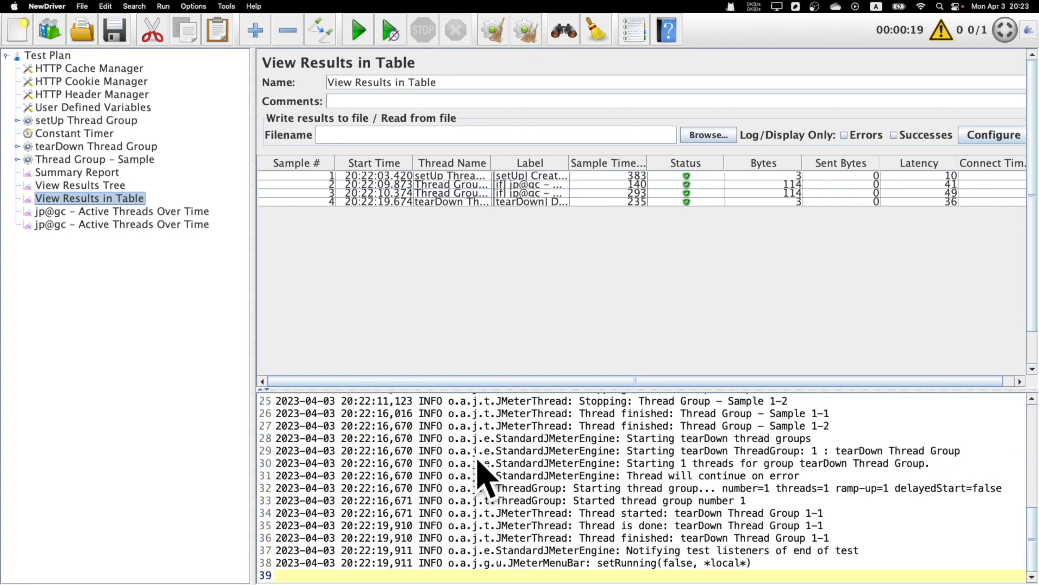
Clear all results together with the log, and check Active Threads Over Time and the View Results Tree.
click(525, 33)
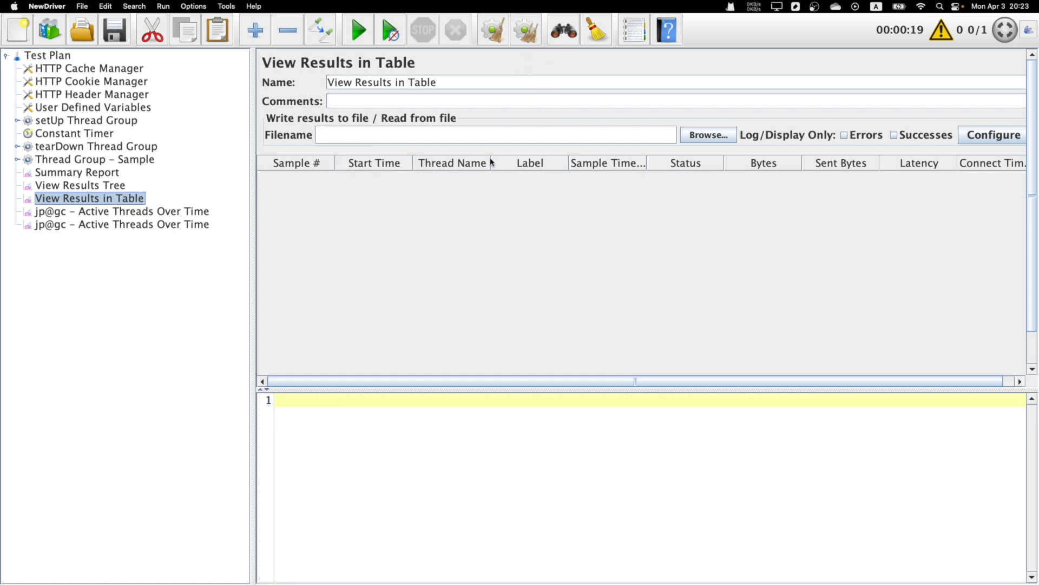
click(106, 213)
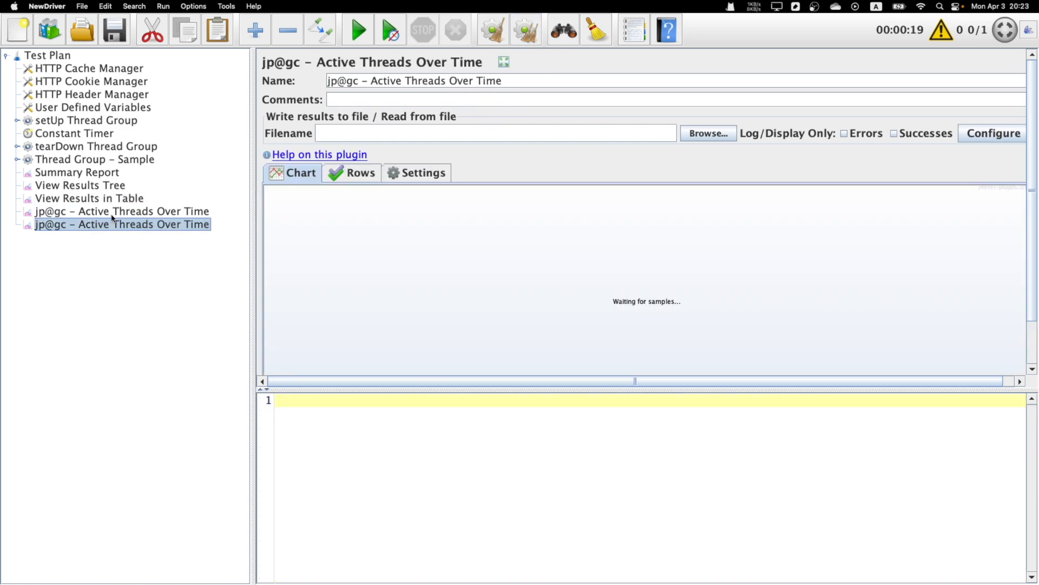
click(100, 188)
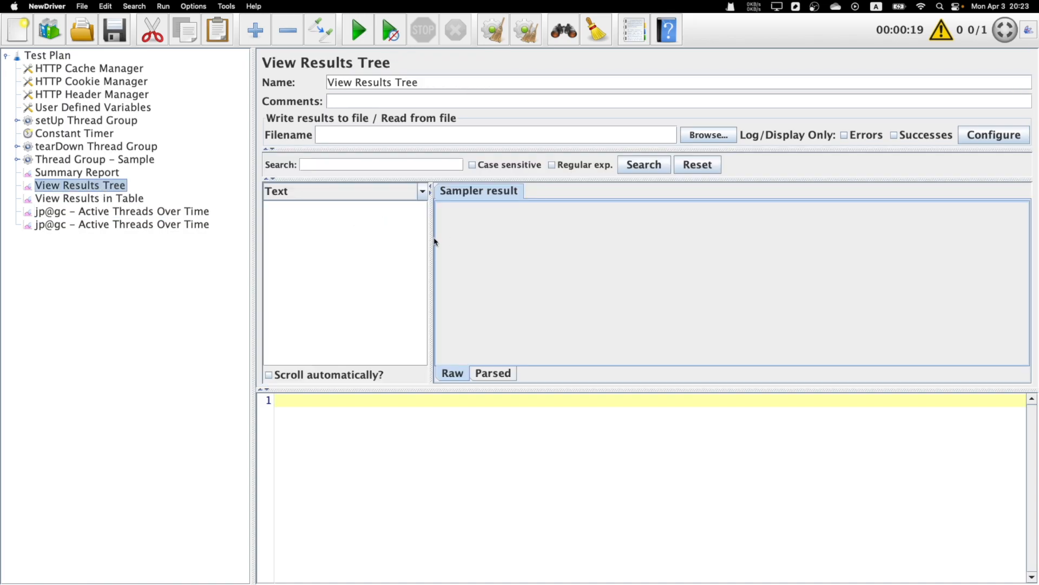
Search the test plan tree for "scenario" with case-sensitive matching.
click(564, 33)
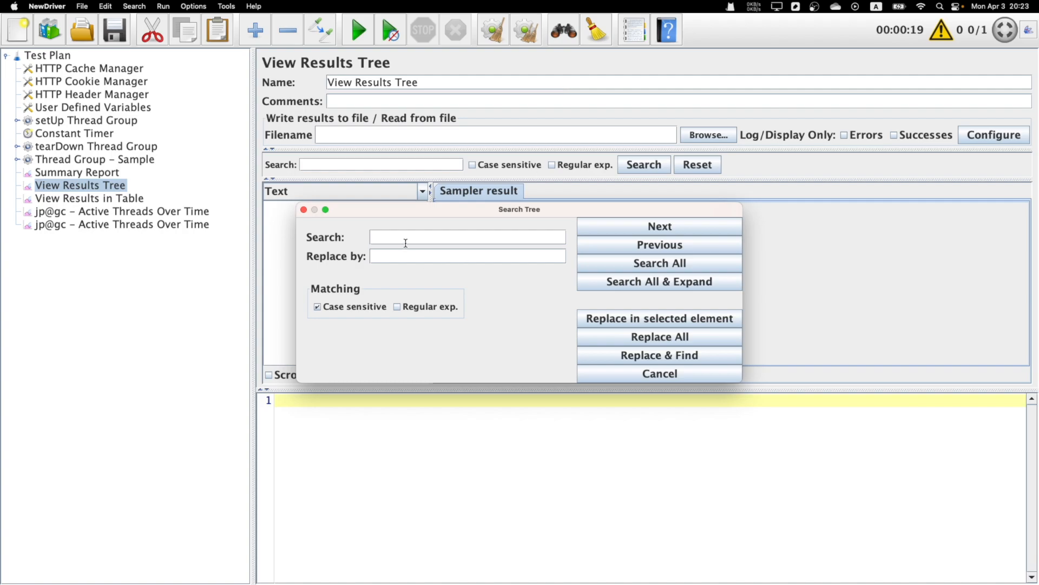
text(scenario)
key(Return)
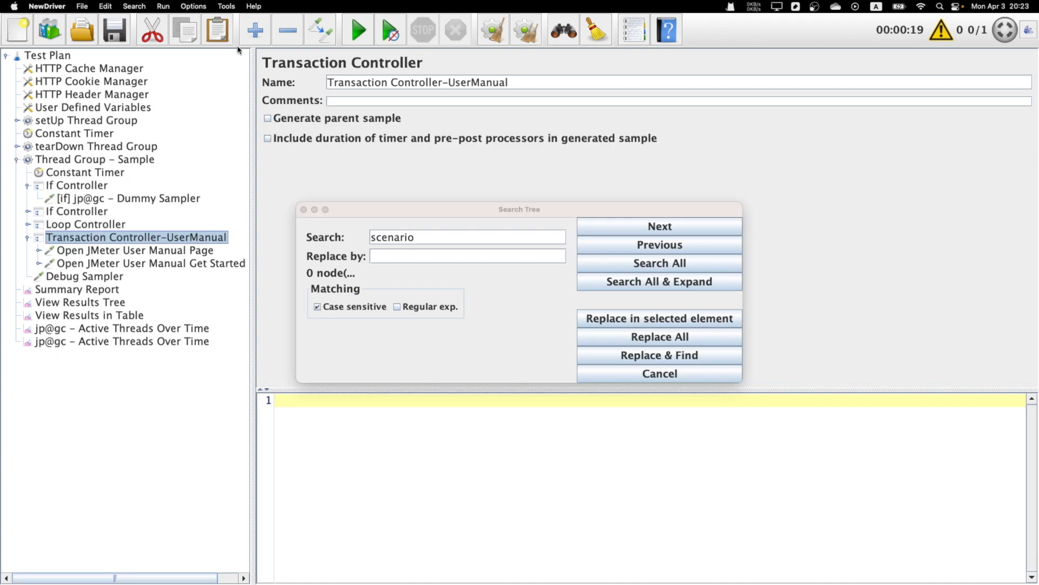
Search the fully expanded test plan tree for "Manual" with case-sensitive matching, and reset the search highlighting.
click(263, 37)
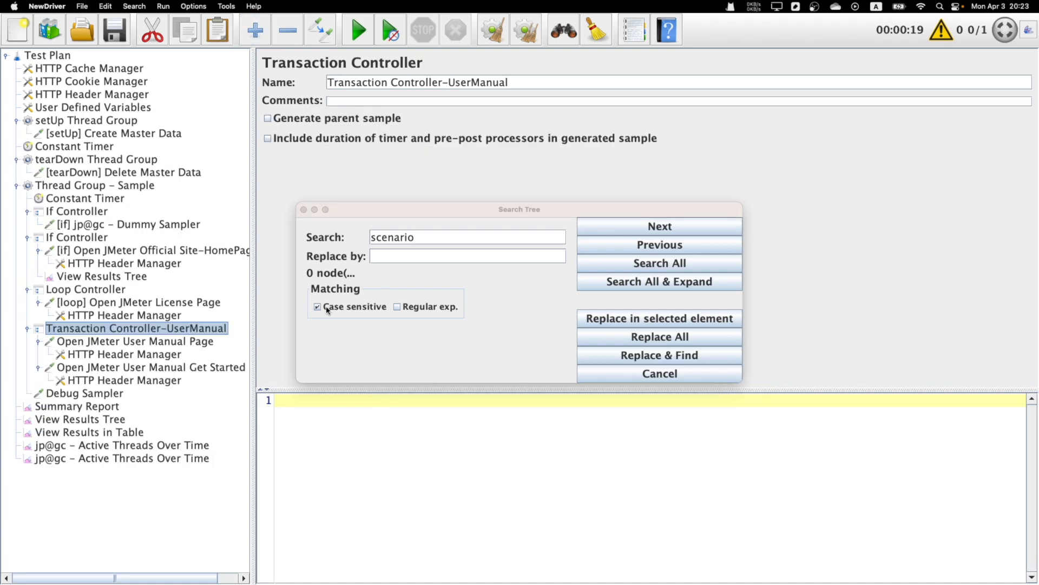
double_click(368, 238)
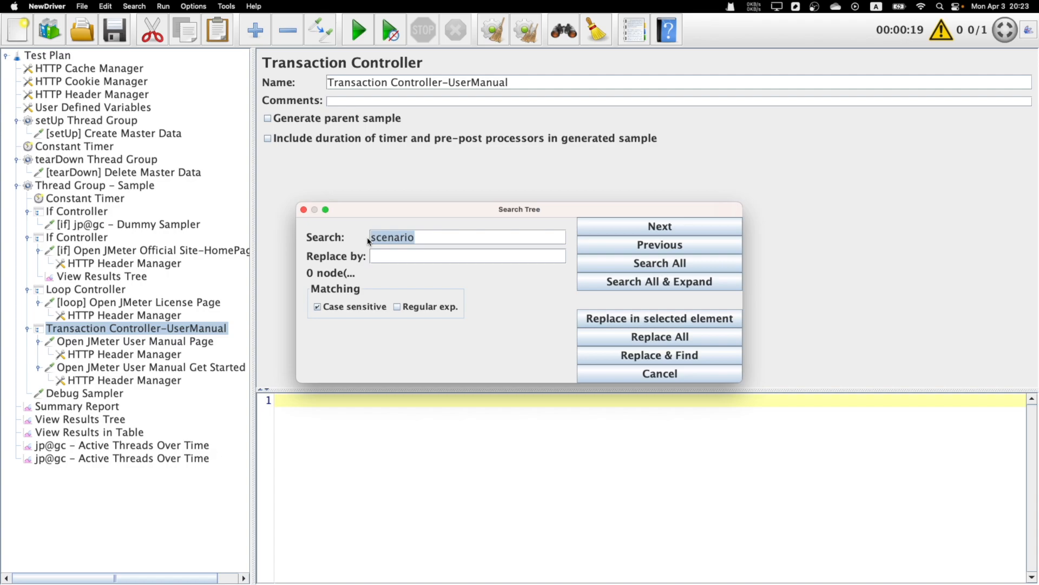
text(Manual)
click(710, 264)
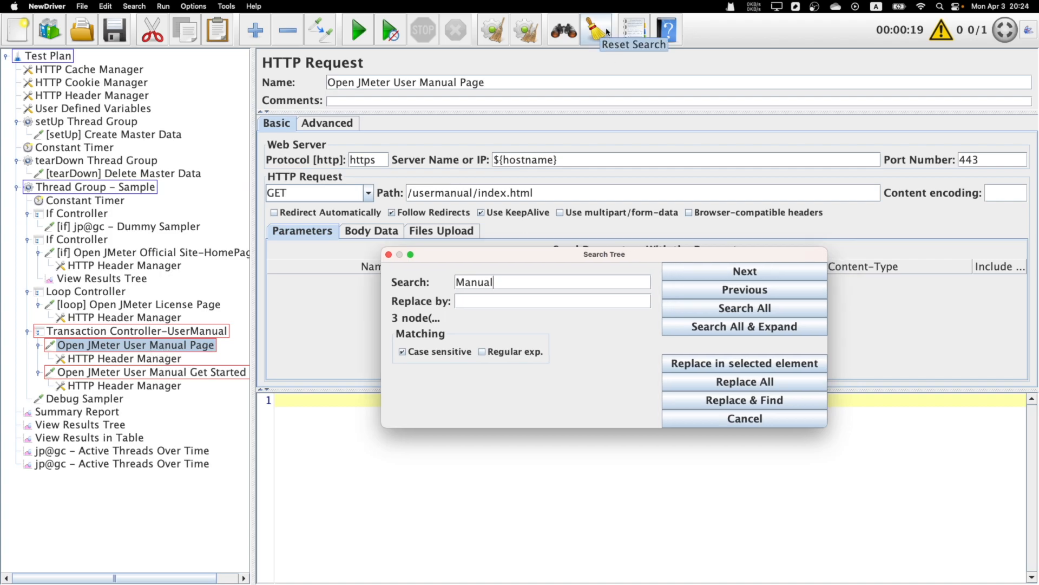
click(388, 254)
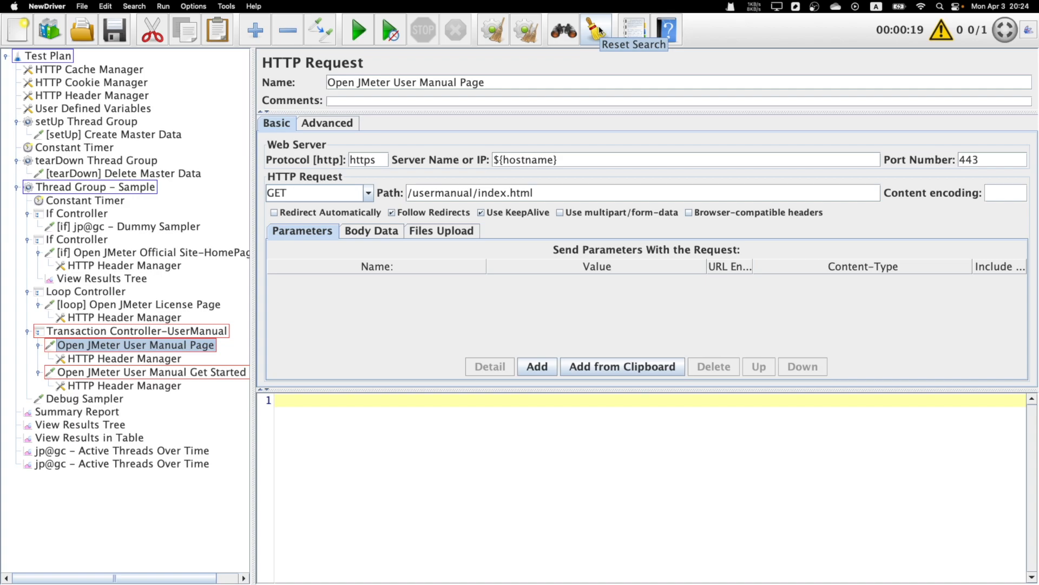
click(597, 31)
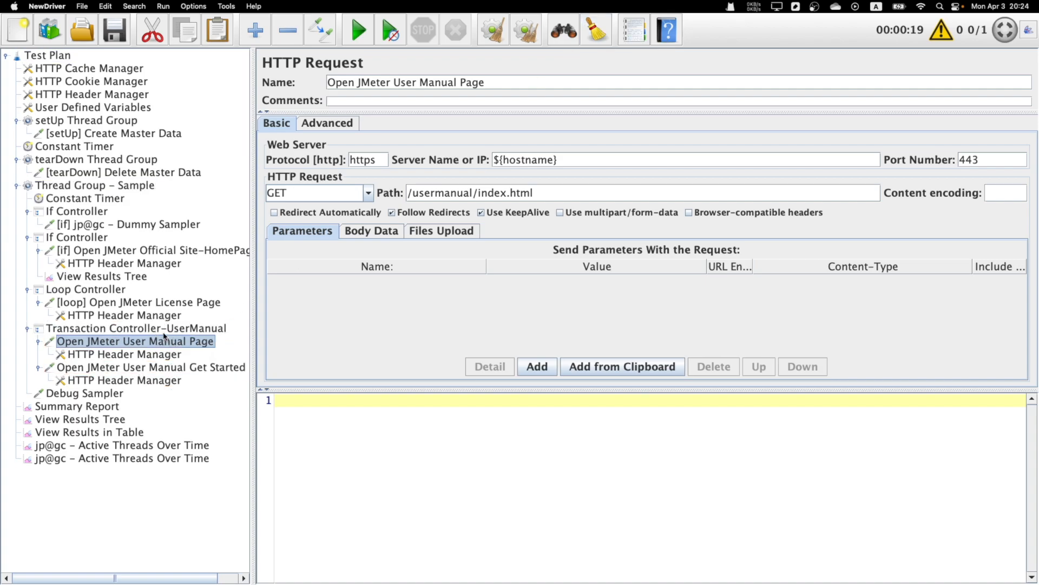
Generate and copy the syntax of the split function in the Function Helper without parameters, and close the helper.
click(635, 31)
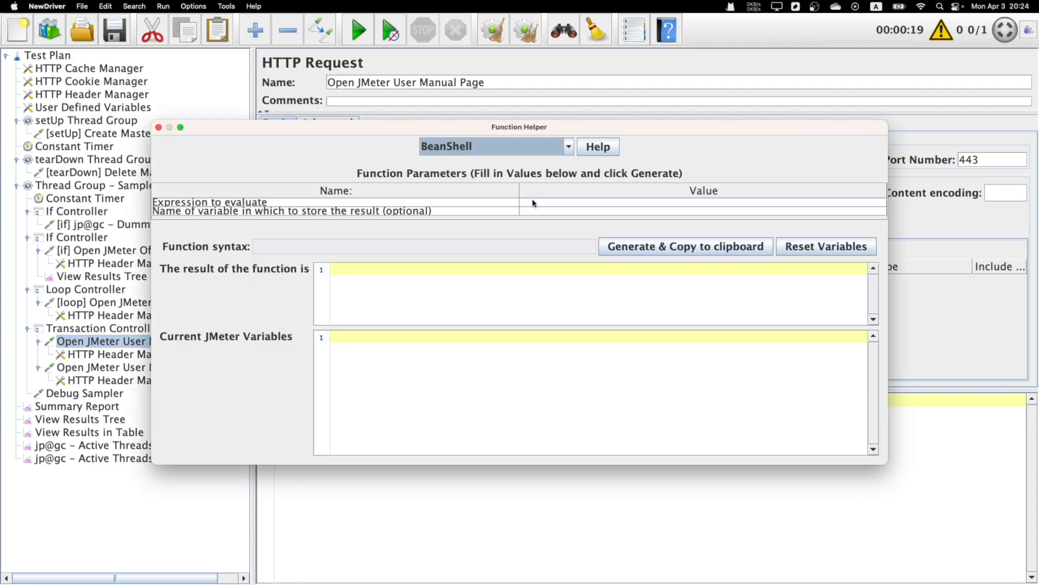
click(569, 151)
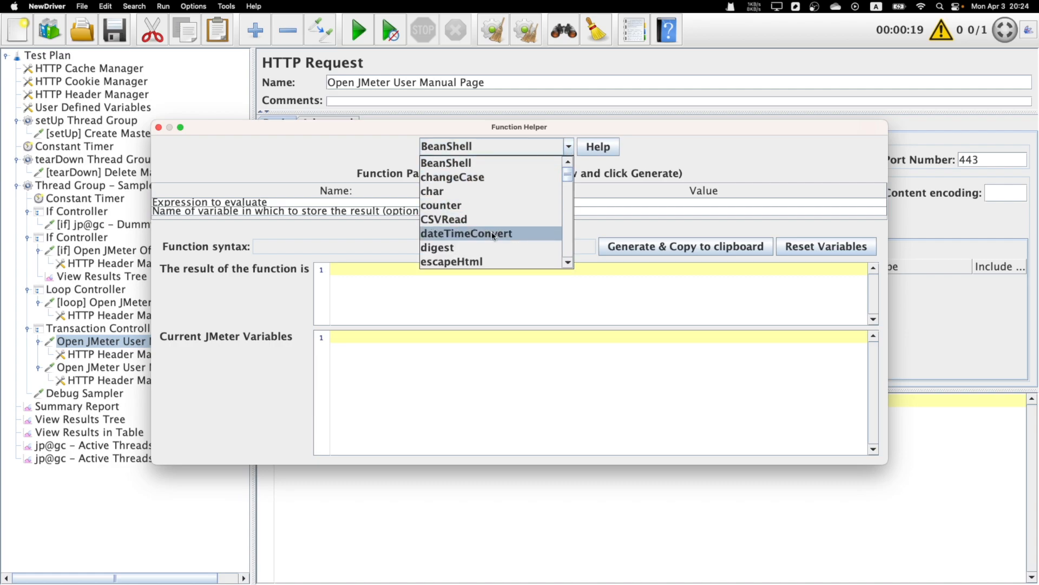
scroll(493, 238, down, 10)
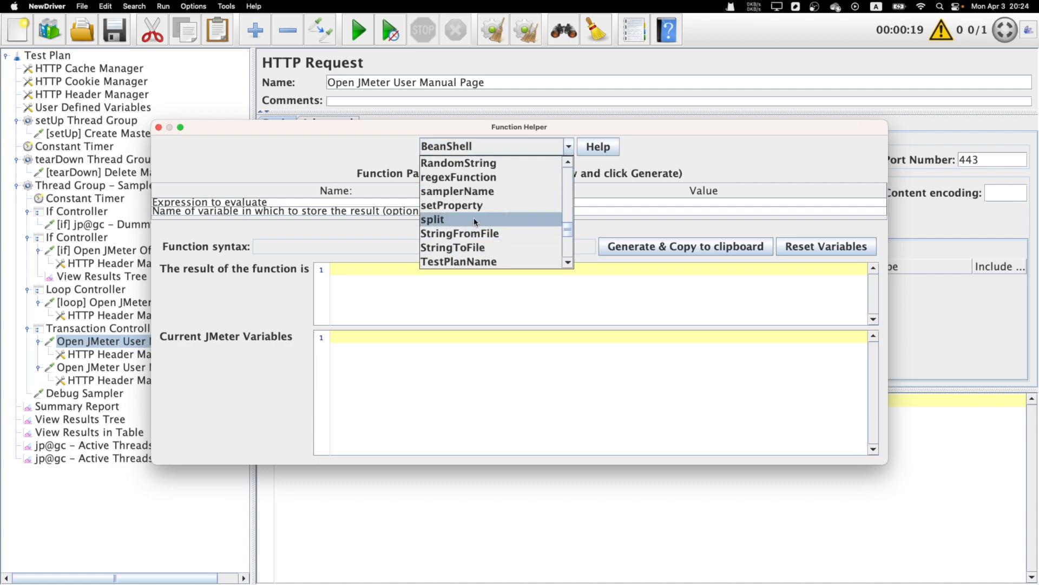
click(480, 220)
click(660, 253)
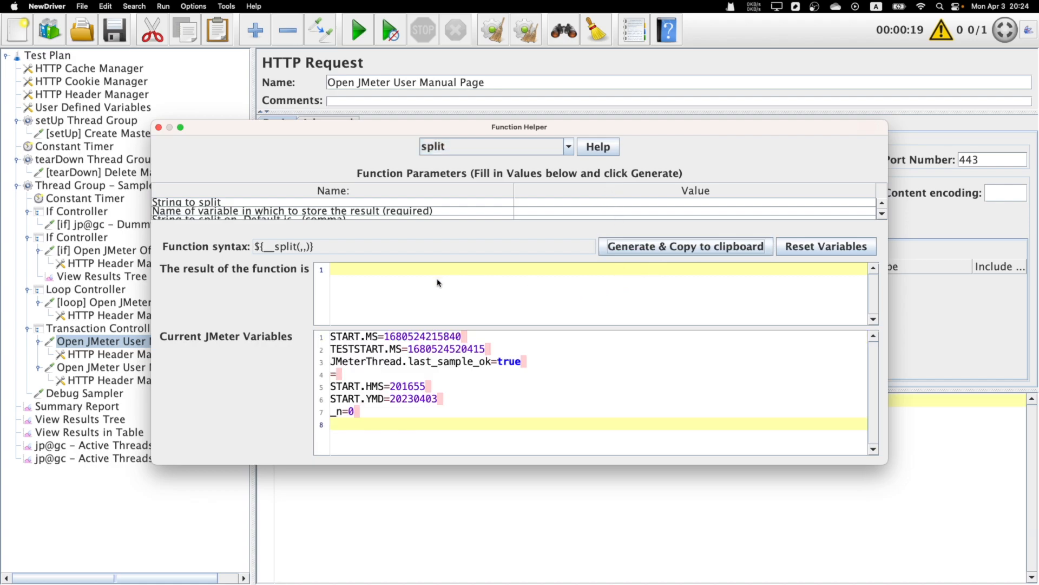
click(328, 250)
drag(340, 250, 228, 250)
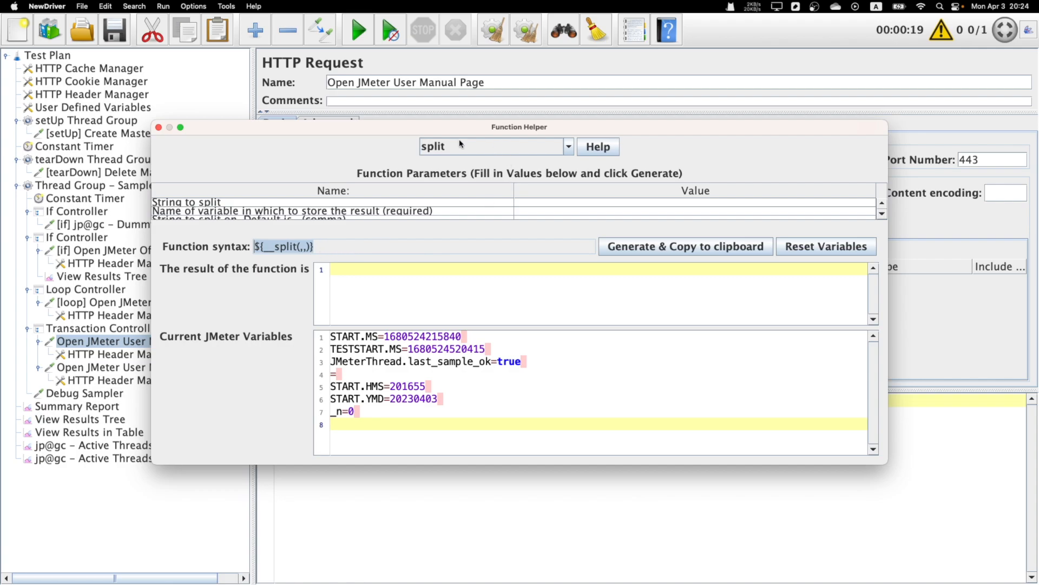
key(Escape)
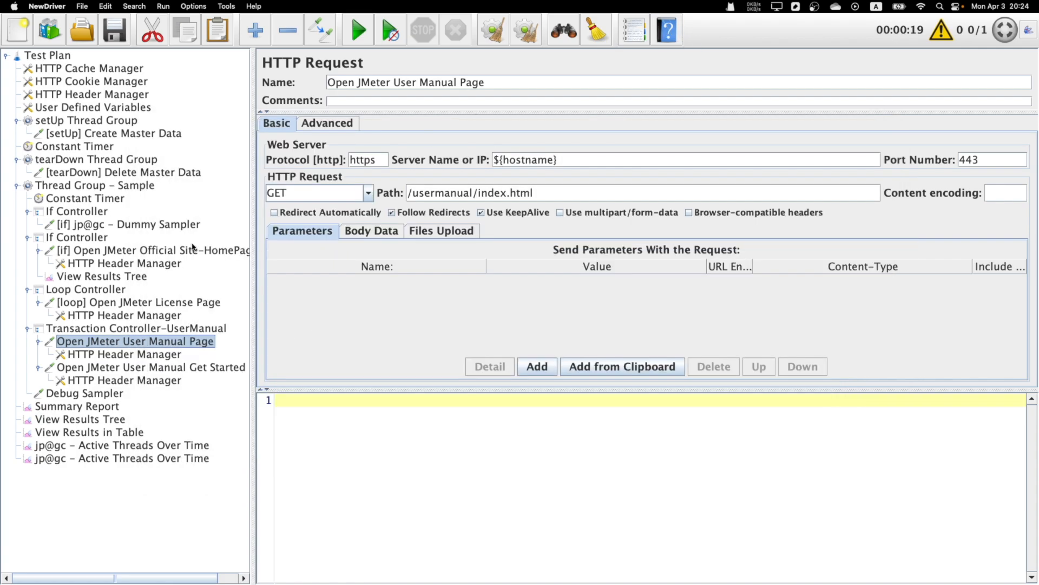
Open the online help for the first If Controller in Safari, read its section in the enlarged browser window, and return to JMeter.
click(99, 212)
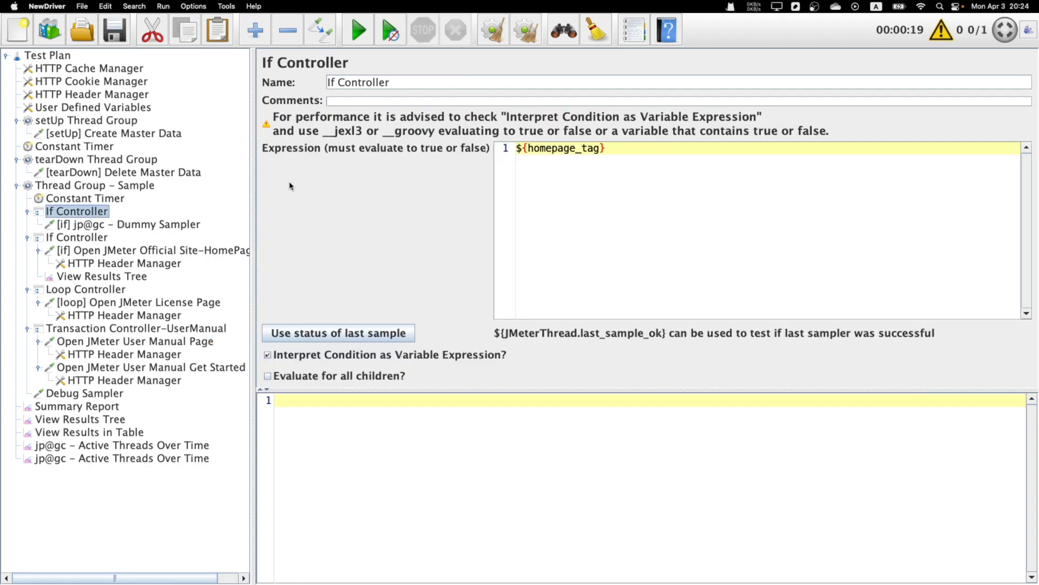
click(667, 33)
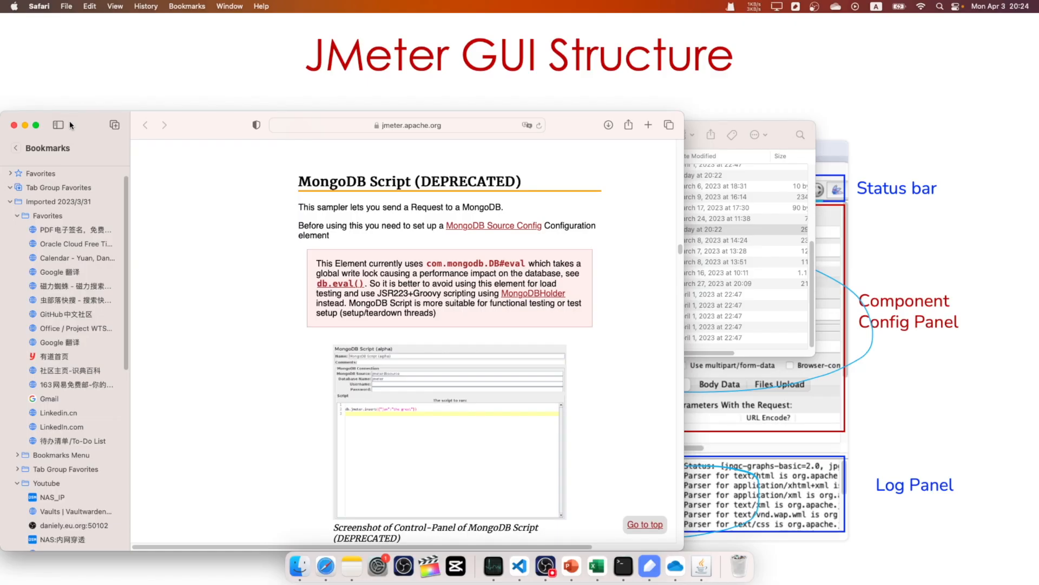
click(36, 125)
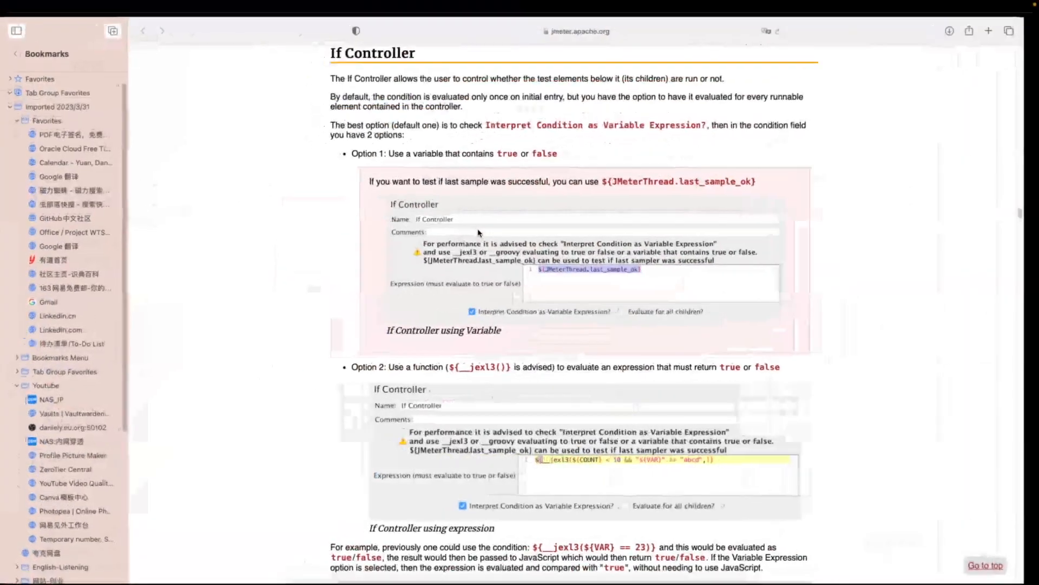
scroll(516, 278, up, 1)
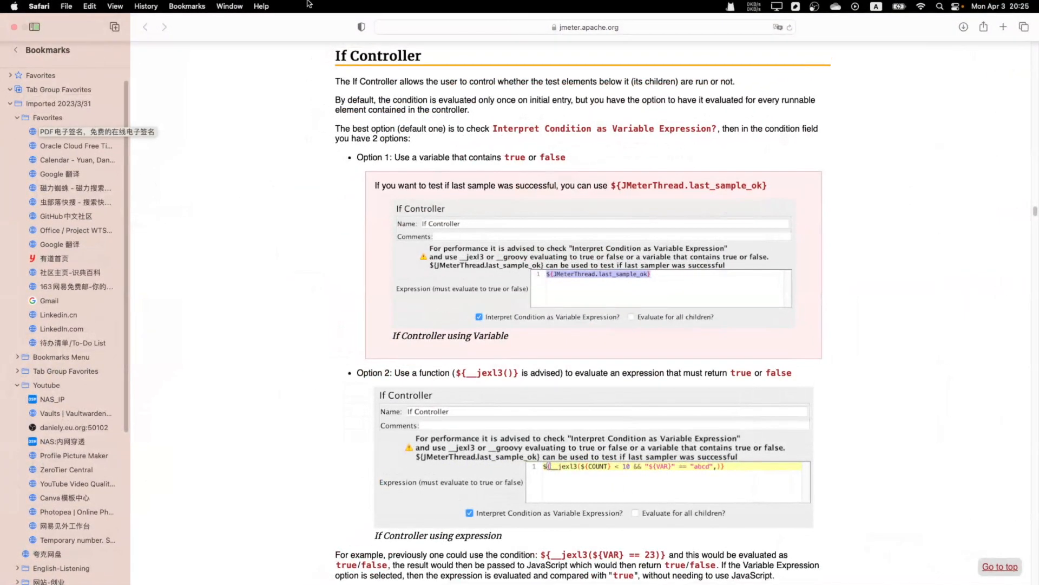
drag(334, 56, 431, 51)
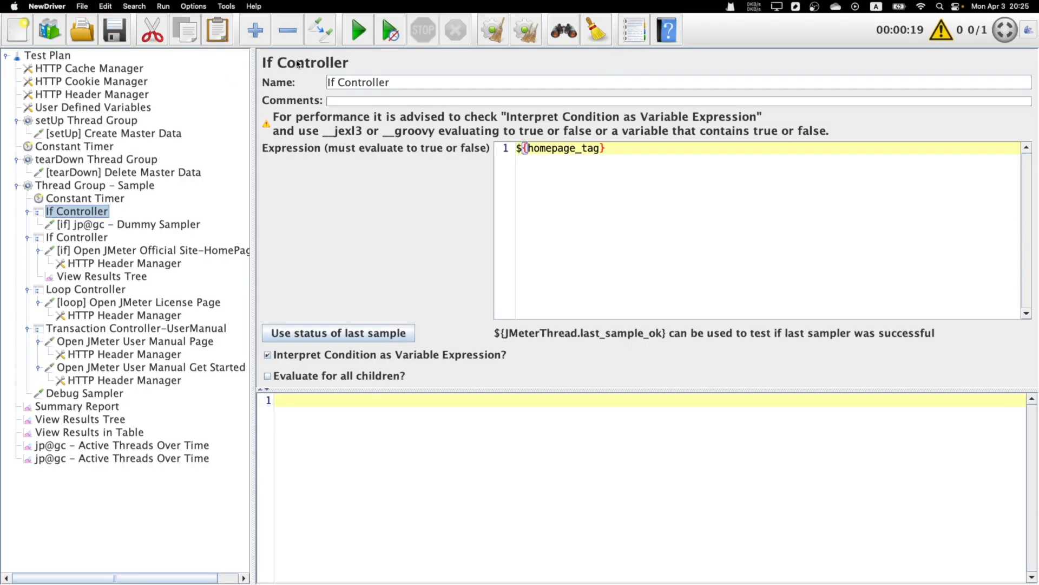
Toggle the log panel below the If Controller settings and leave it shown at a smaller height.
click(943, 38)
click(943, 38)
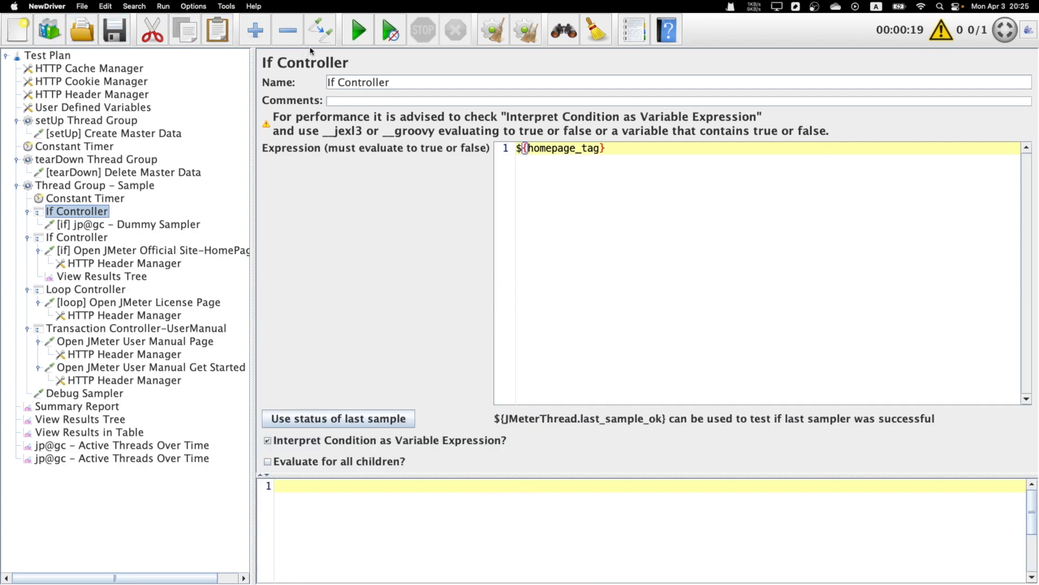
Run the test plan, hide the log panel during the run, and stop the test.
click(358, 31)
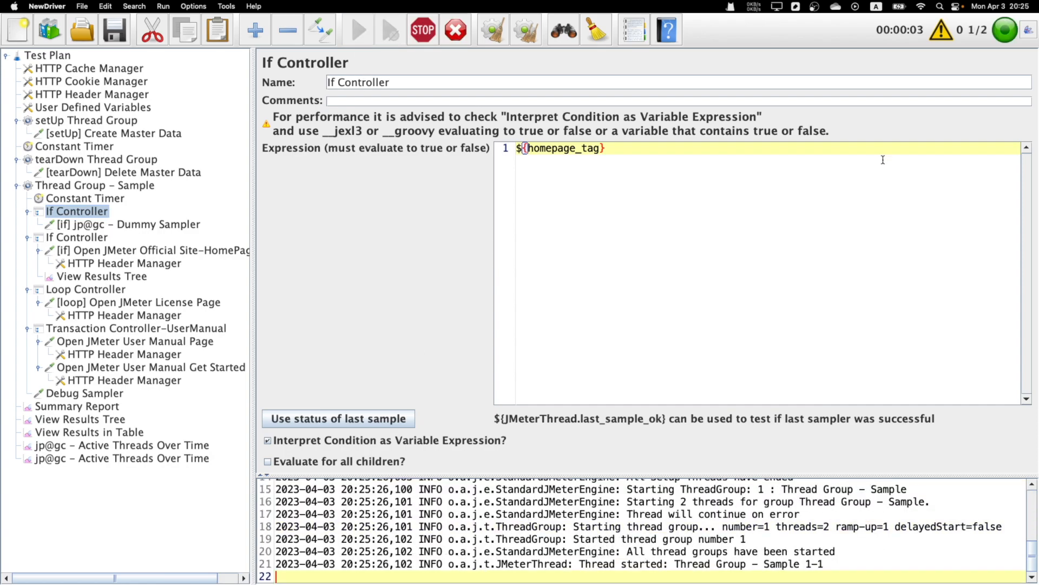
click(939, 41)
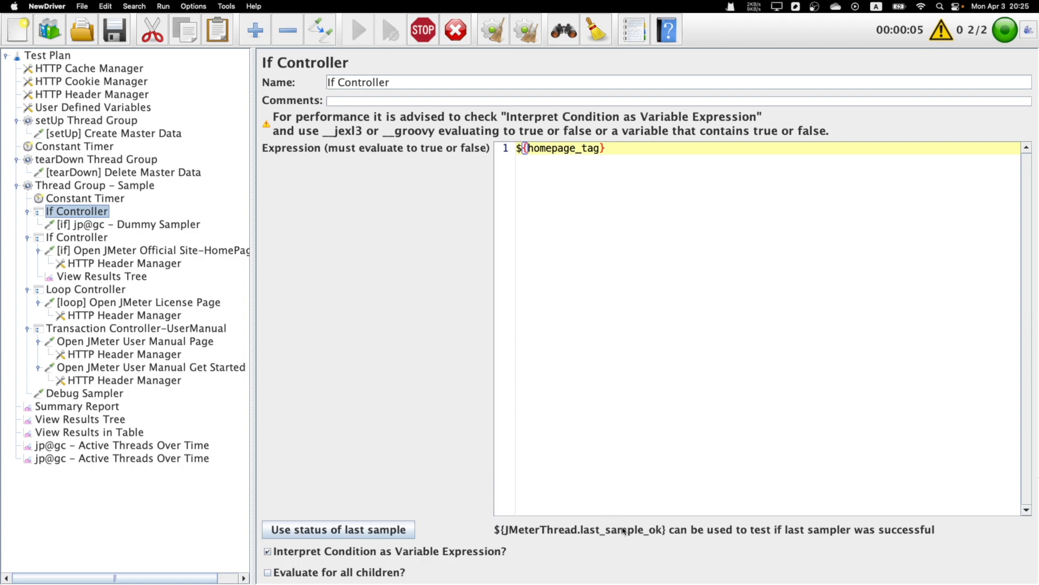
click(423, 31)
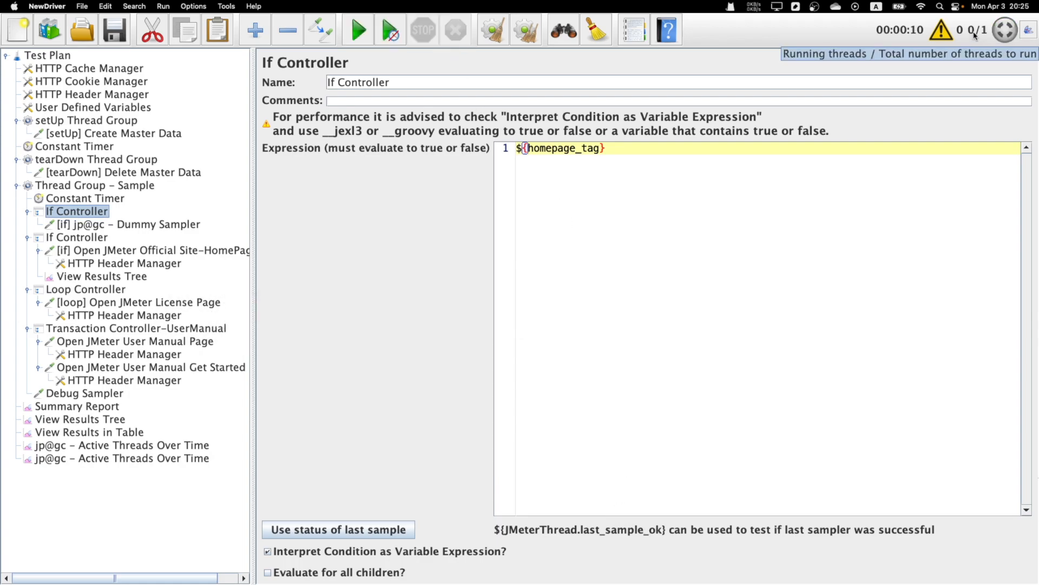
Open the JMeter Plugins Manager, view the installed plugins, and close it without changes.
click(1030, 34)
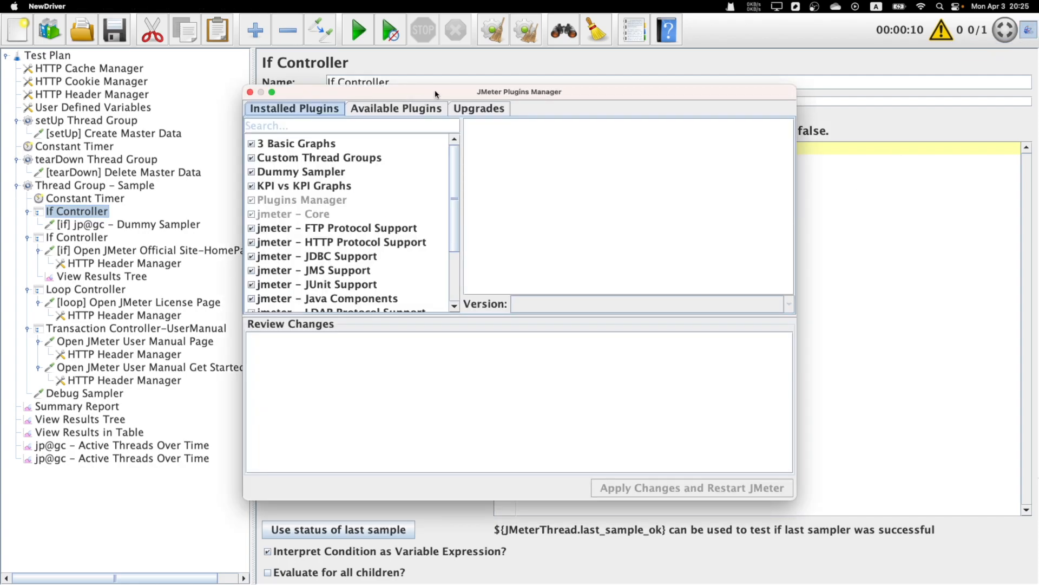
drag(436, 93, 403, 93)
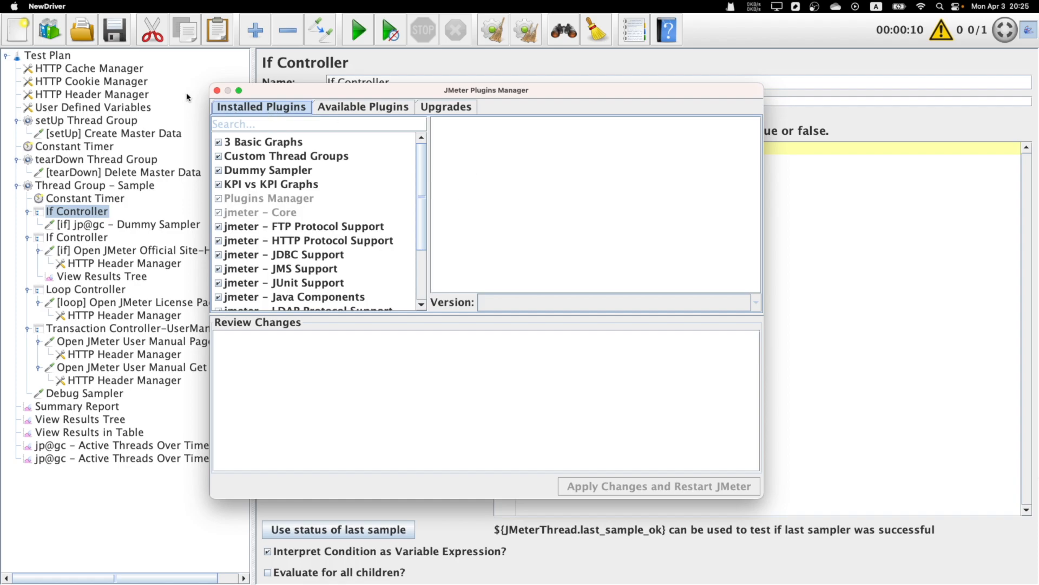
click(217, 91)
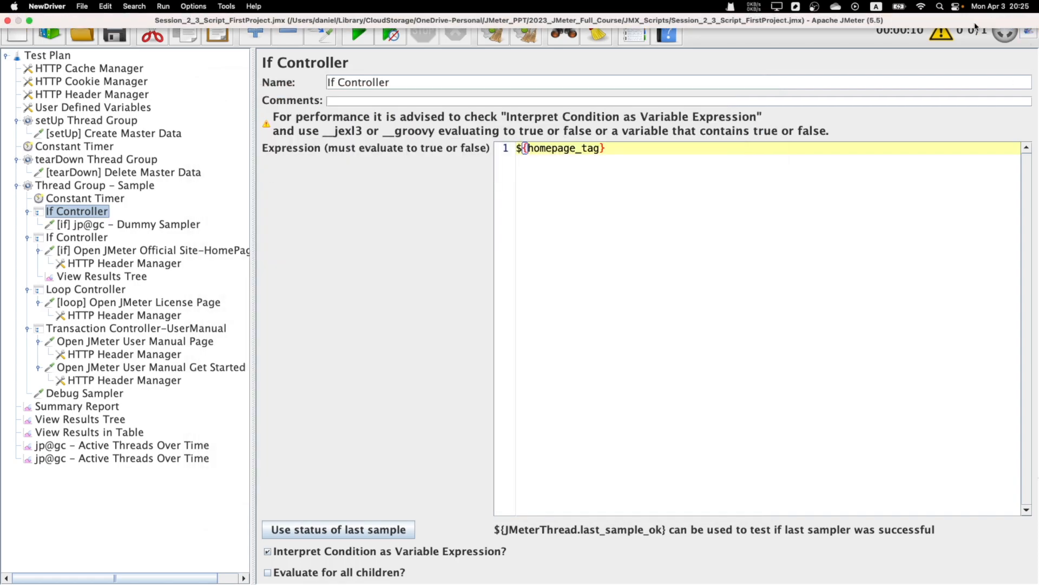
click(82, 6)
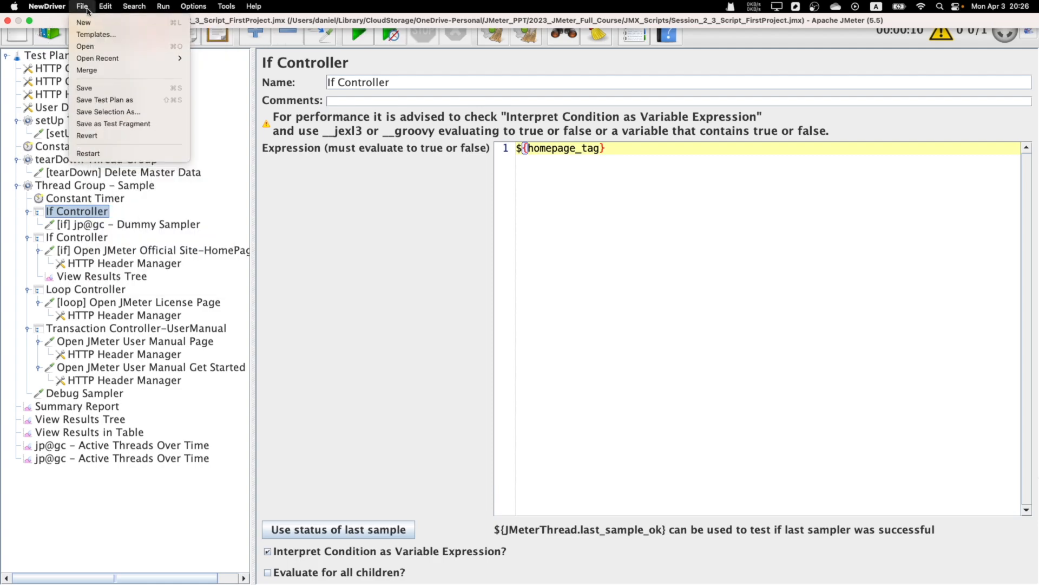
mouse_move(100, 61)
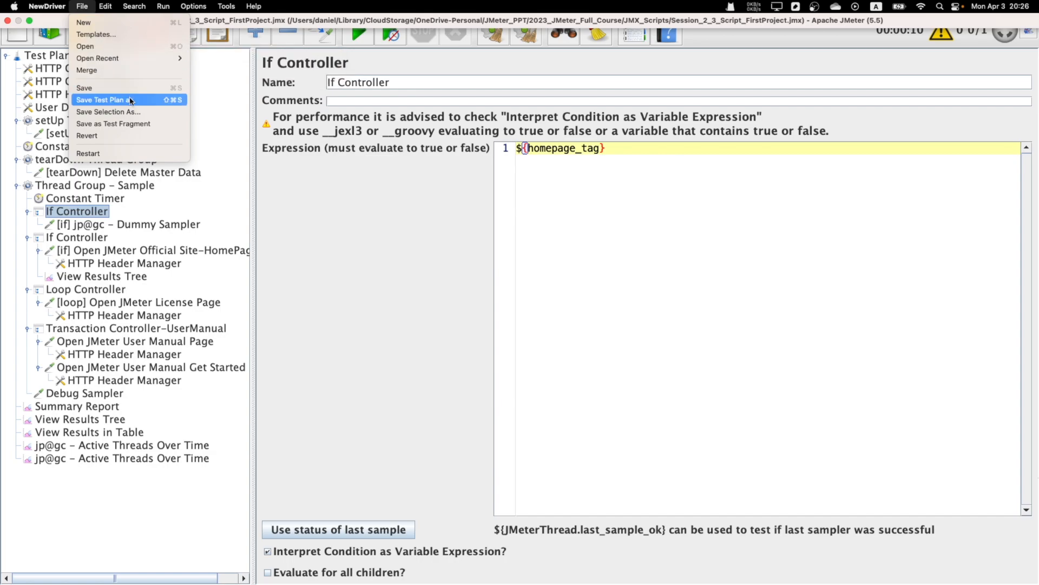
mouse_move(112, 10)
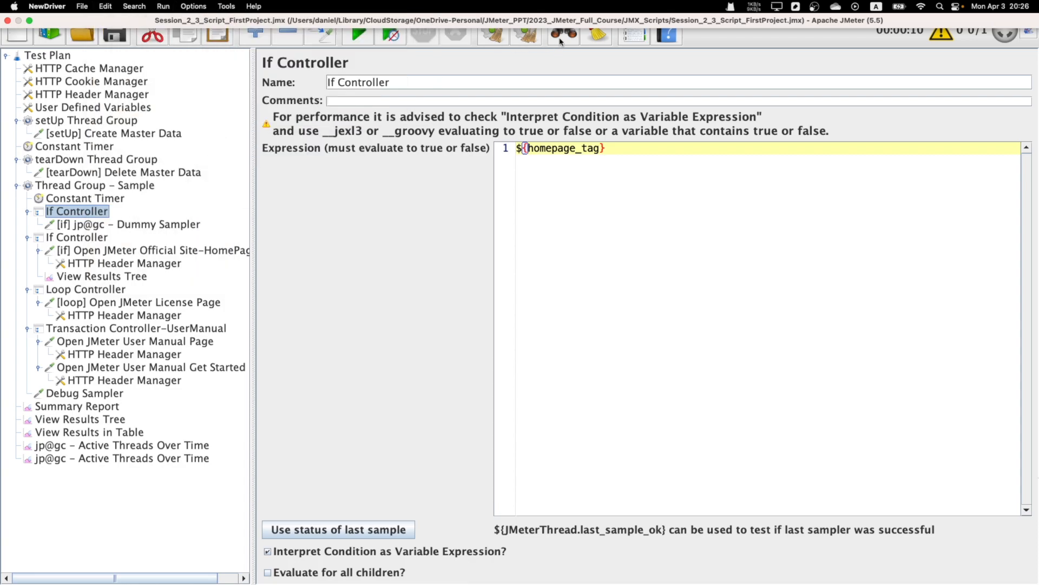
click(167, 10)
click(164, 10)
click(163, 10)
mouse_move(191, 103)
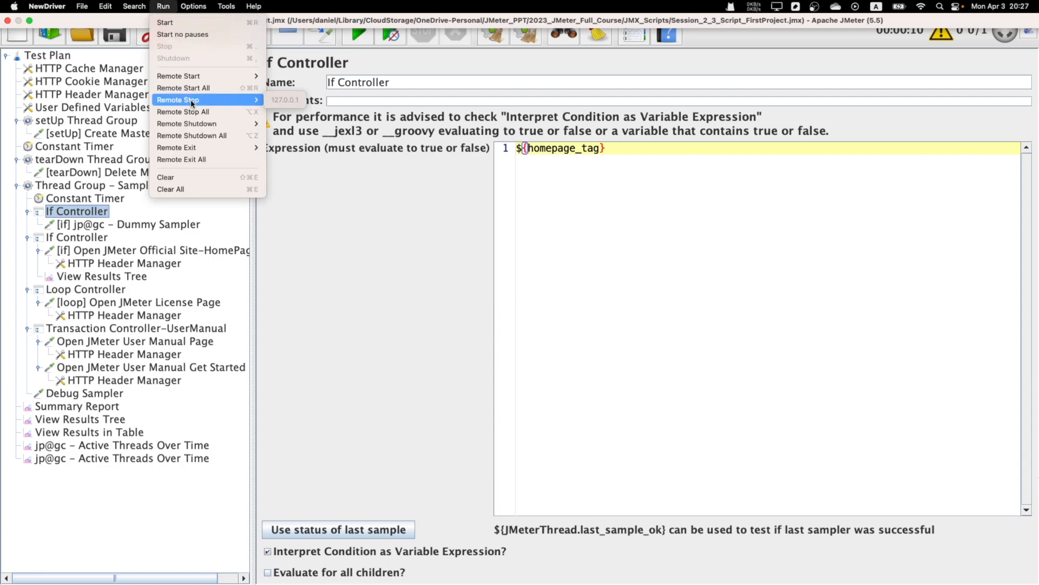
mouse_move(195, 81)
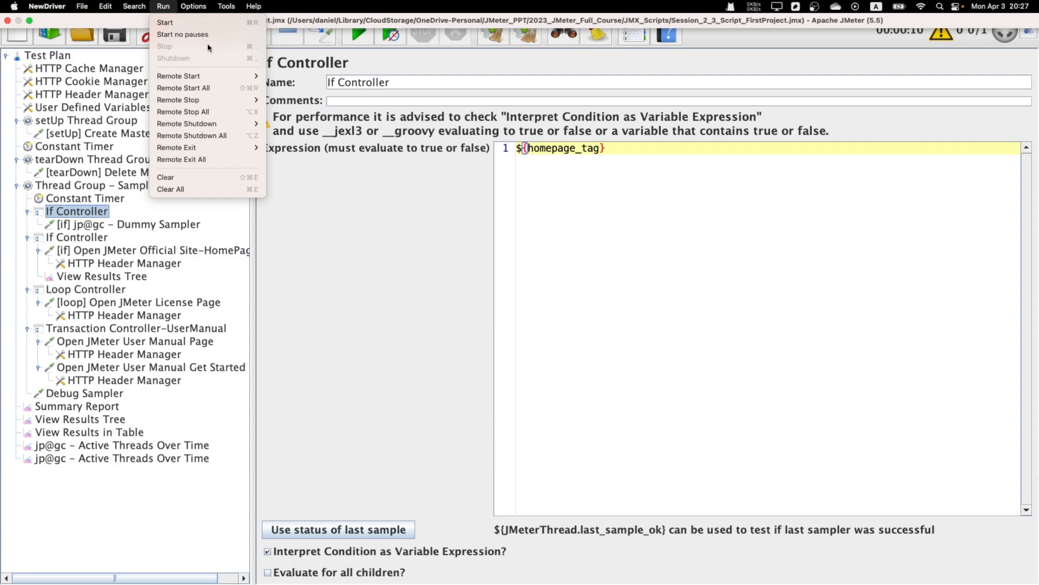
Set the look and feel to System, restart JMeter to apply it, and enlarge its window to full screen.
mouse_move(200, 7)
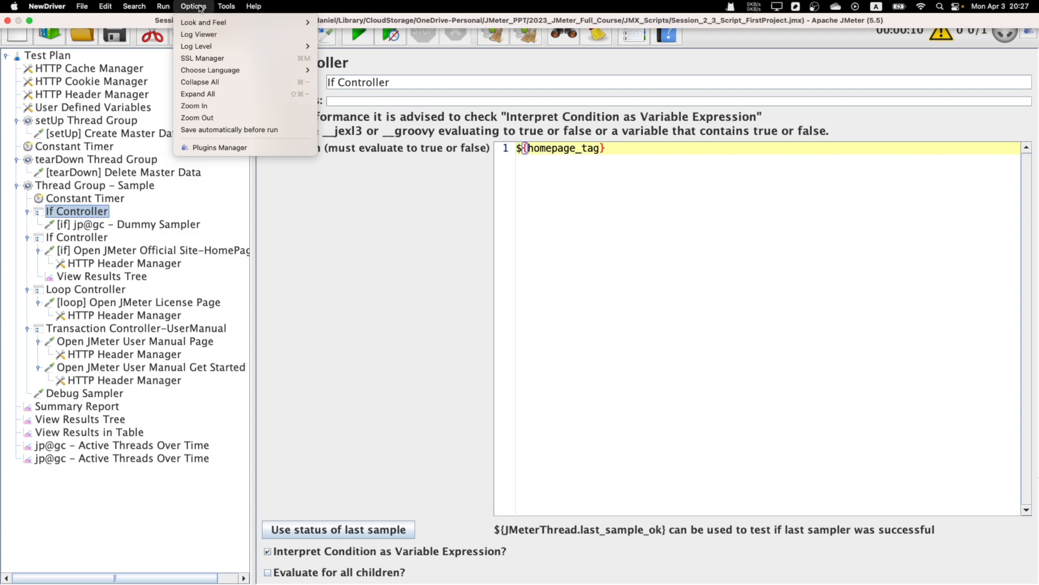
mouse_move(242, 22)
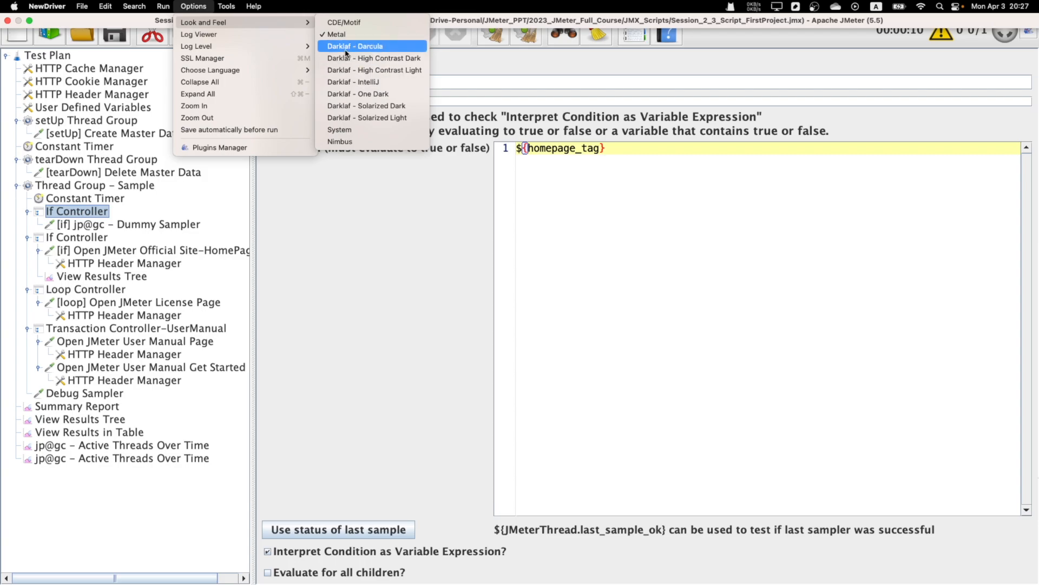
click(359, 131)
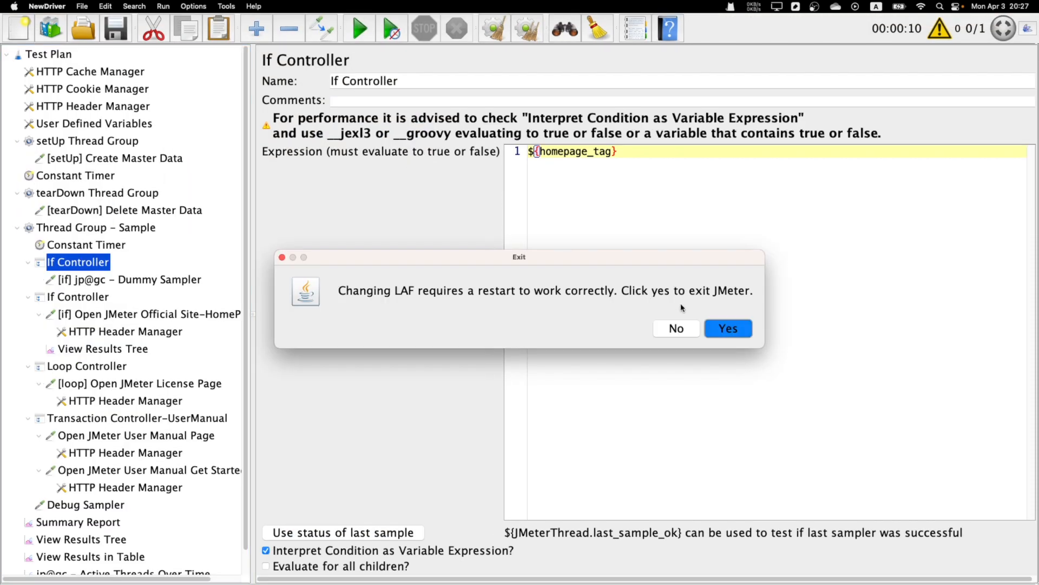
click(730, 331)
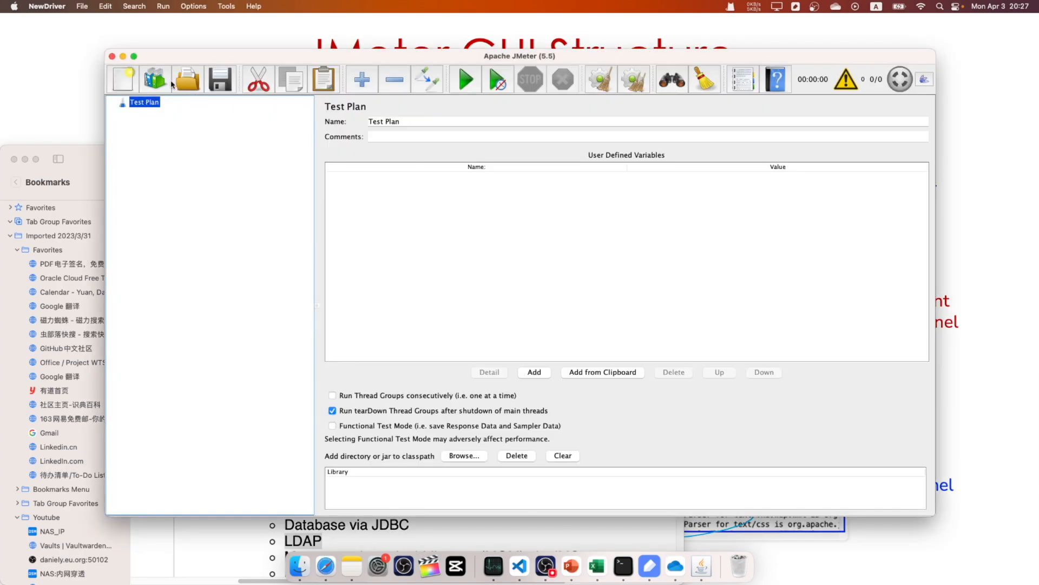
click(133, 57)
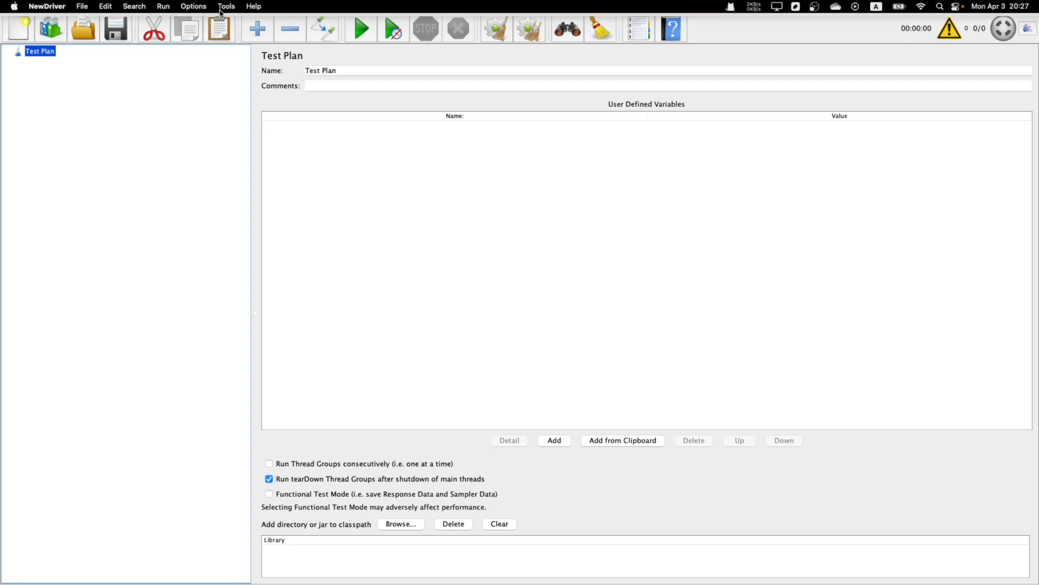
Set the look and feel to Metal.
click(195, 7)
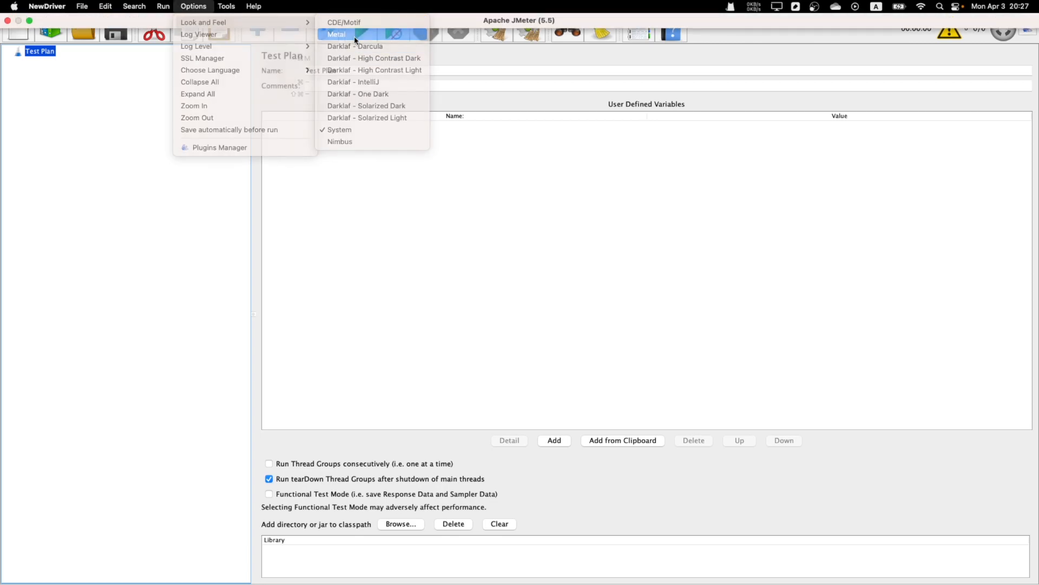
click(356, 36)
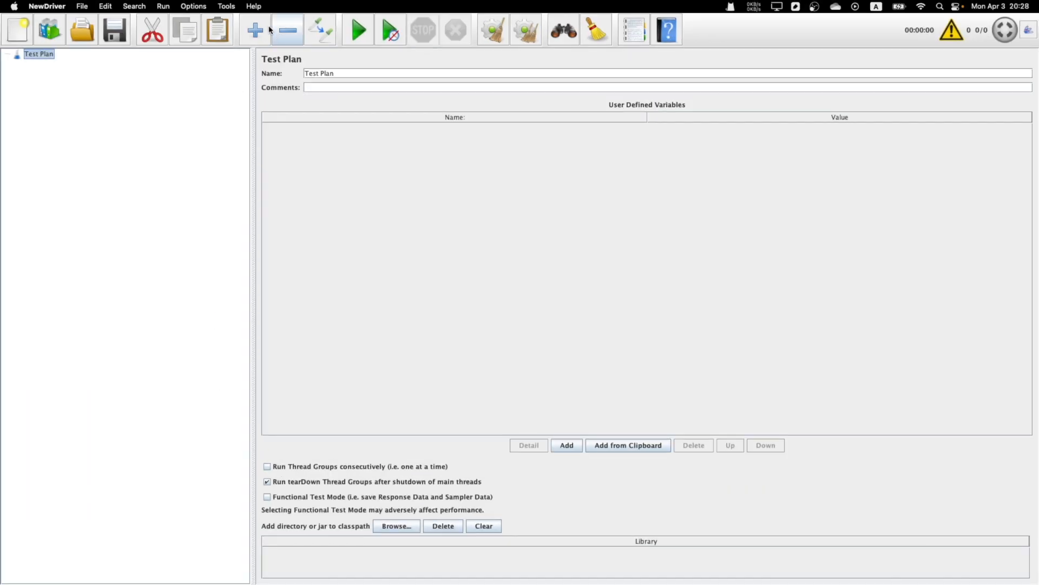
click(226, 6)
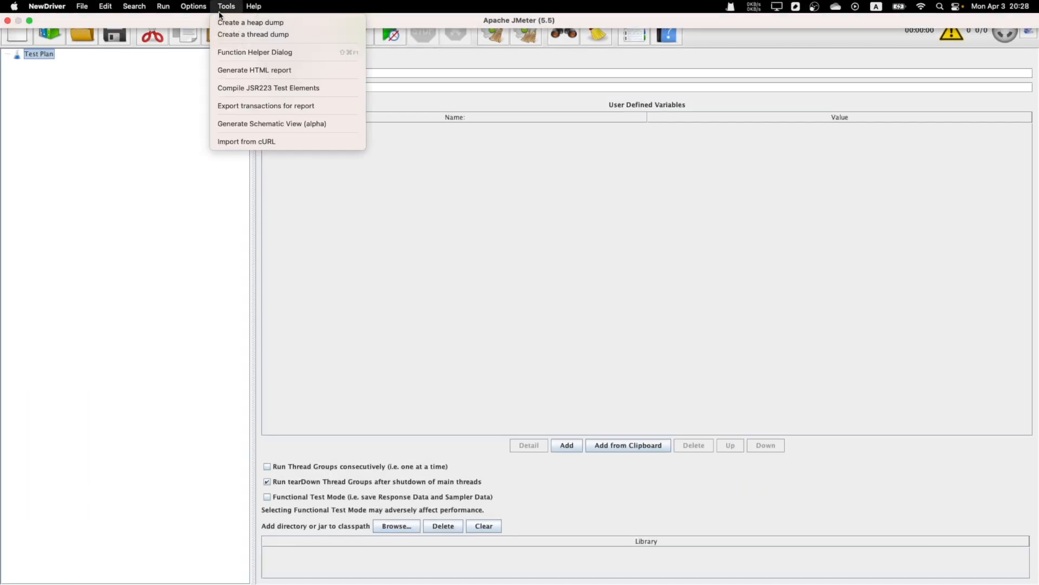
mouse_move(193, 7)
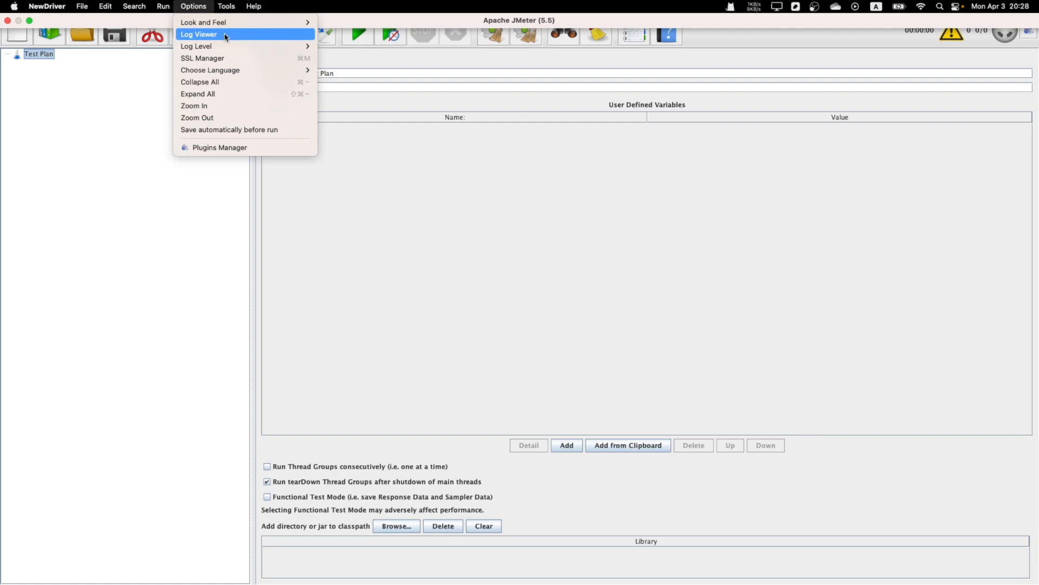
click(1008, 56)
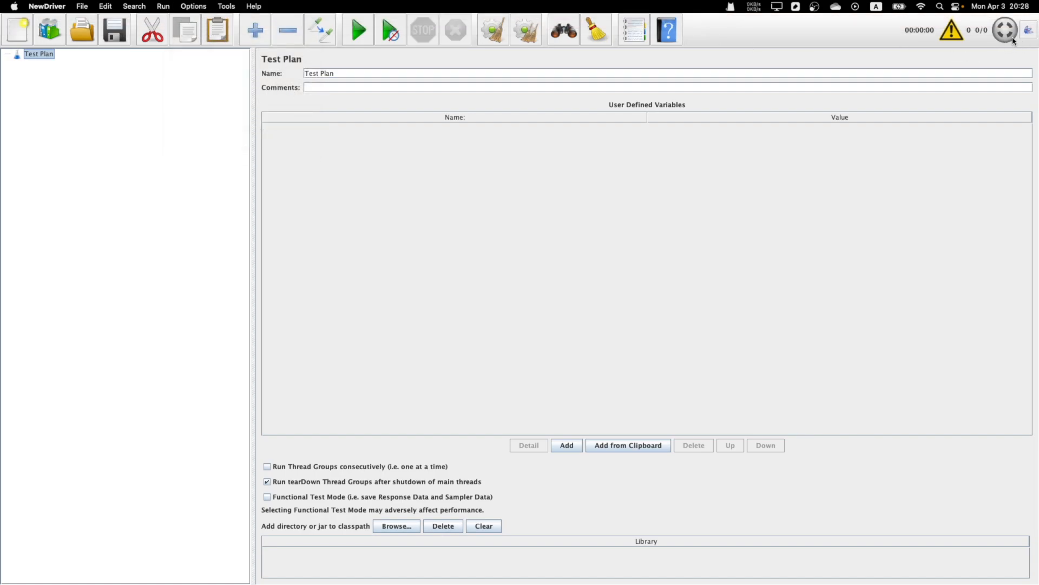
click(226, 6)
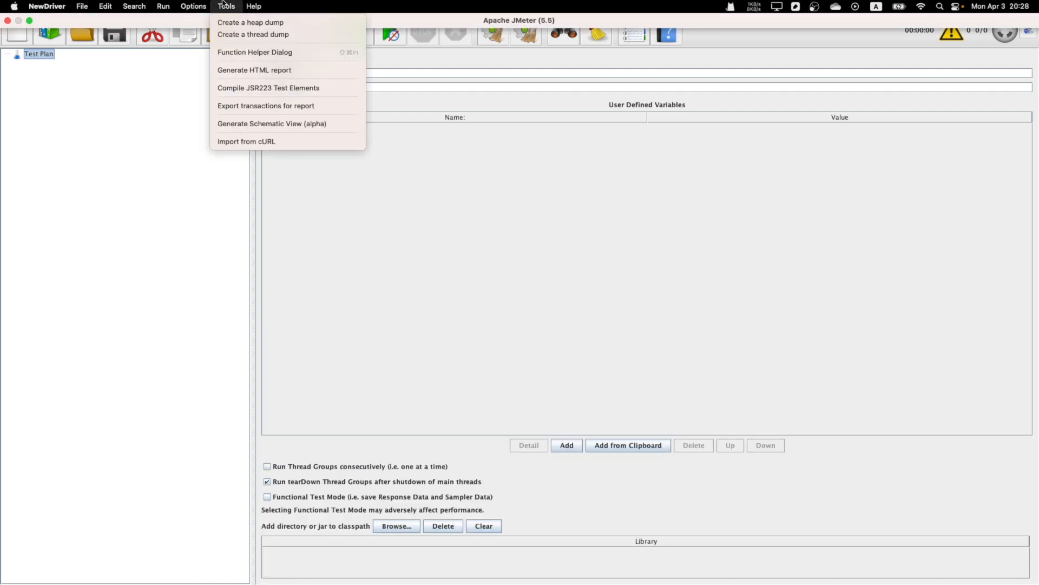
mouse_move(193, 6)
mouse_move(216, 48)
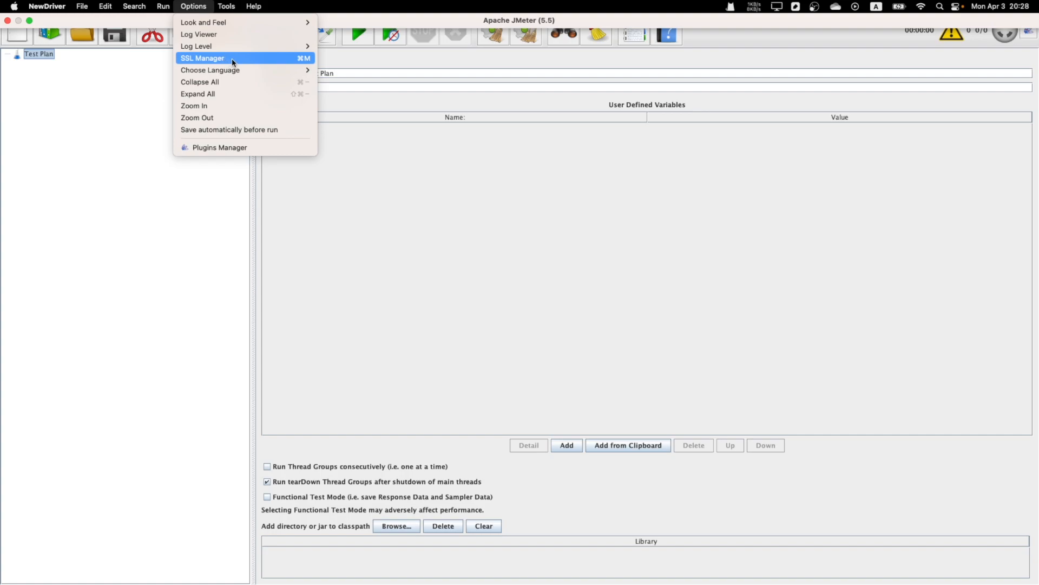
mouse_move(244, 74)
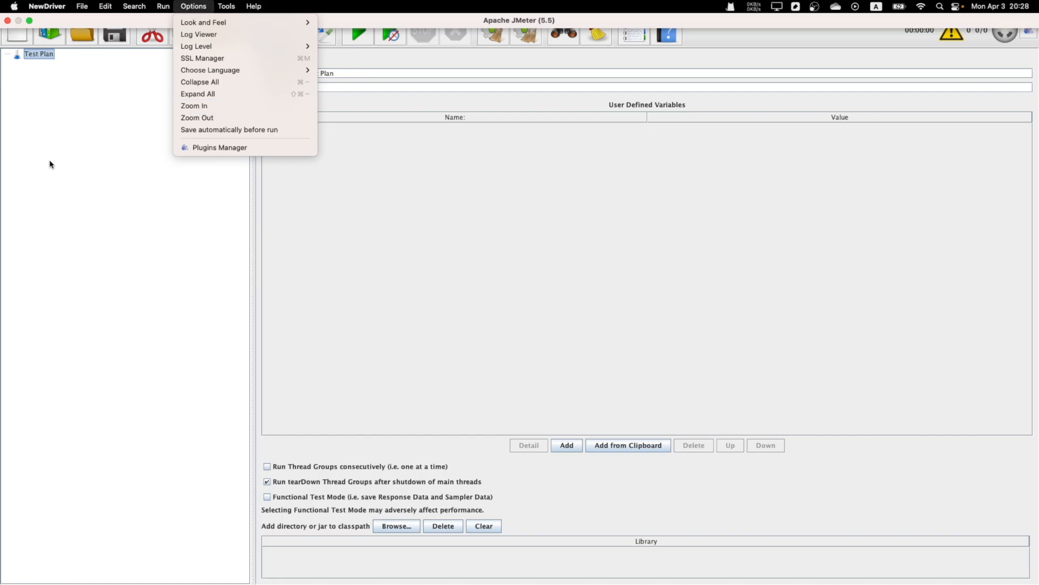
Leave full screen, open the Session_2_3_Script_FirstProject.jmx test plan, and enlarge its window to full screen.
click(72, 85)
click(30, 23)
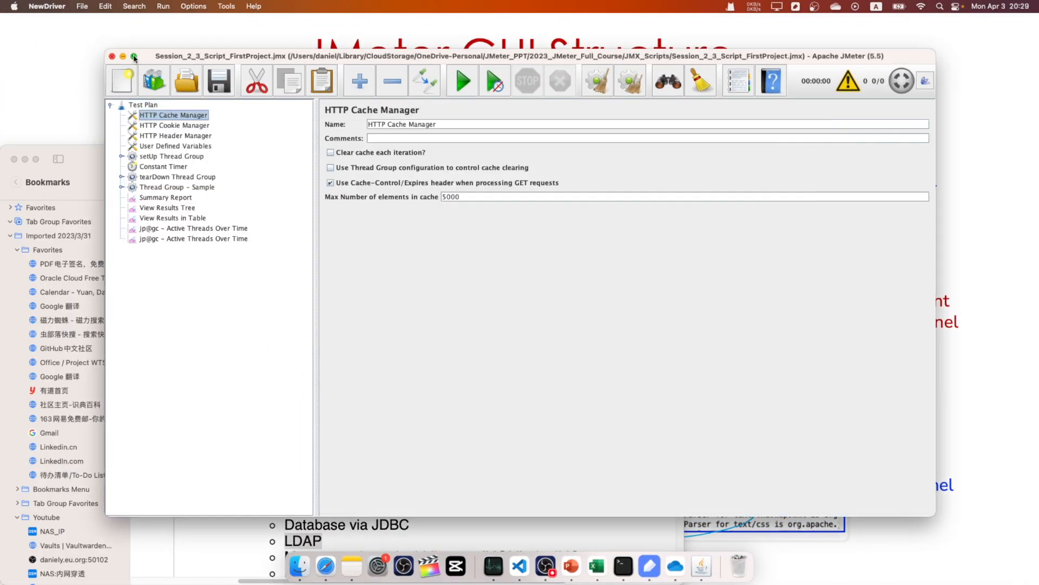
click(134, 56)
Zoom in the JMeter interface four times to enlarge its text.
click(193, 6)
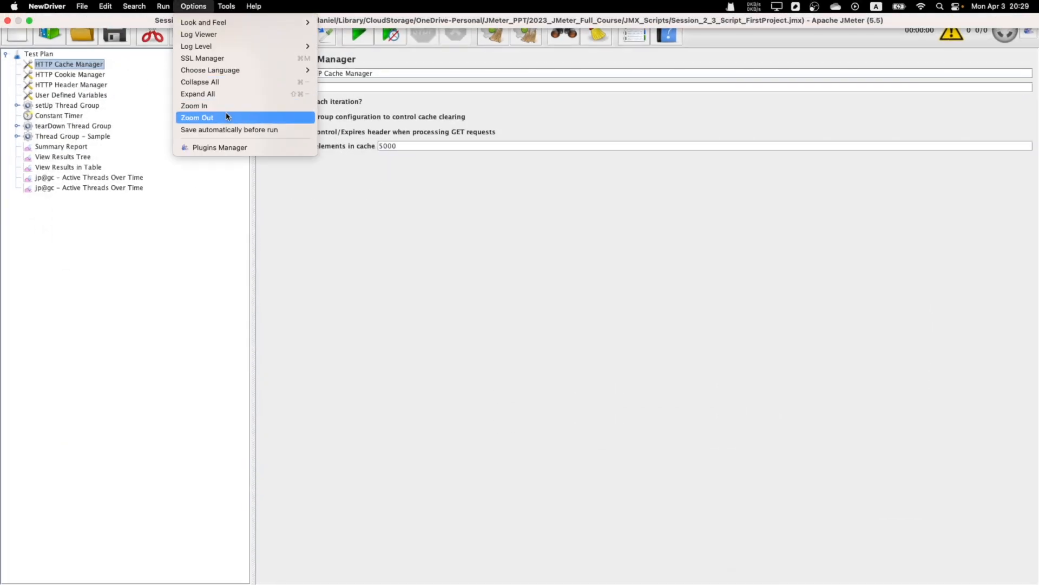
click(222, 106)
click(193, 6)
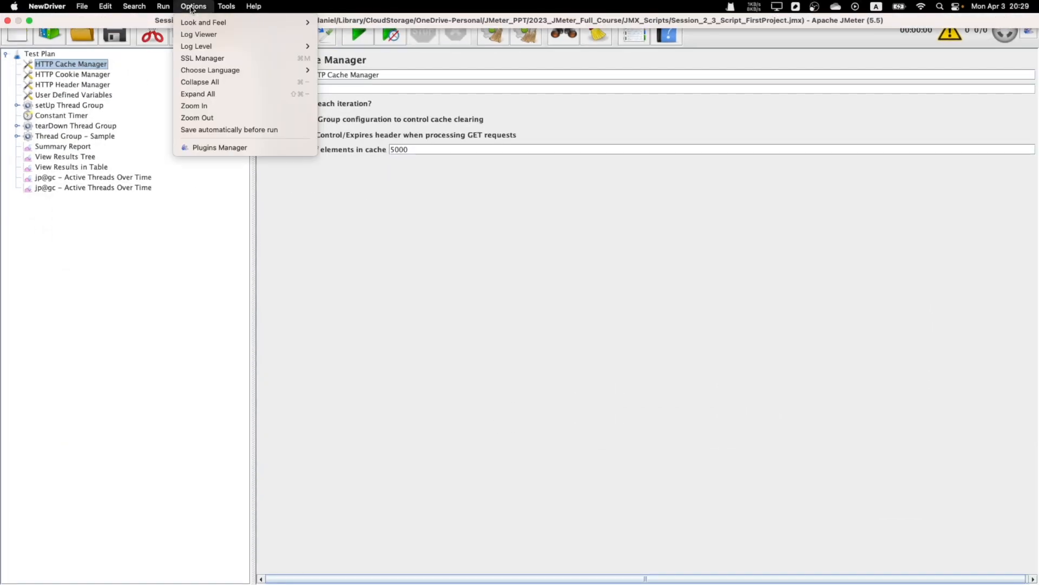
click(204, 106)
click(193, 6)
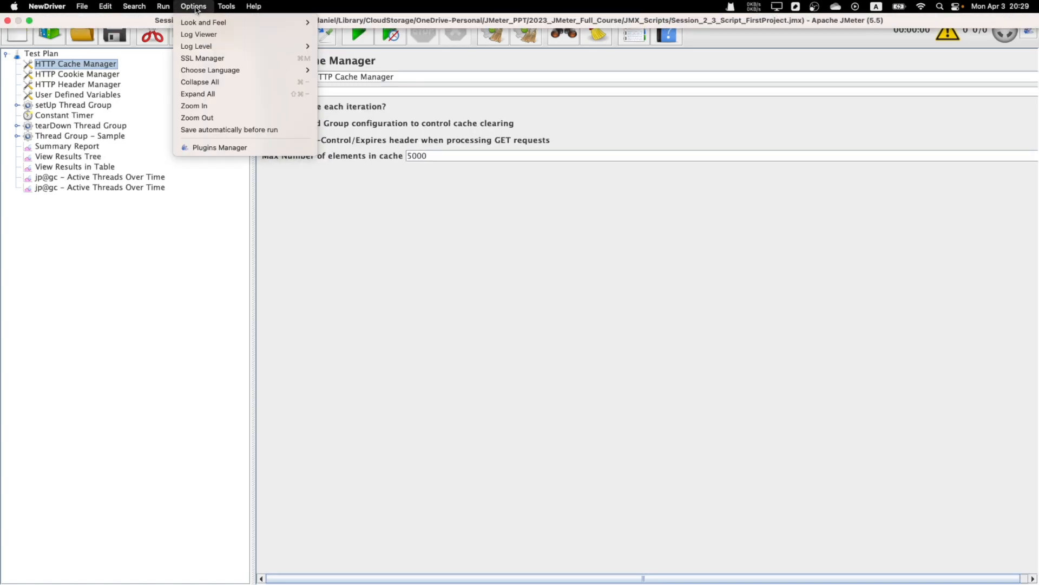
click(211, 107)
click(193, 6)
click(203, 106)
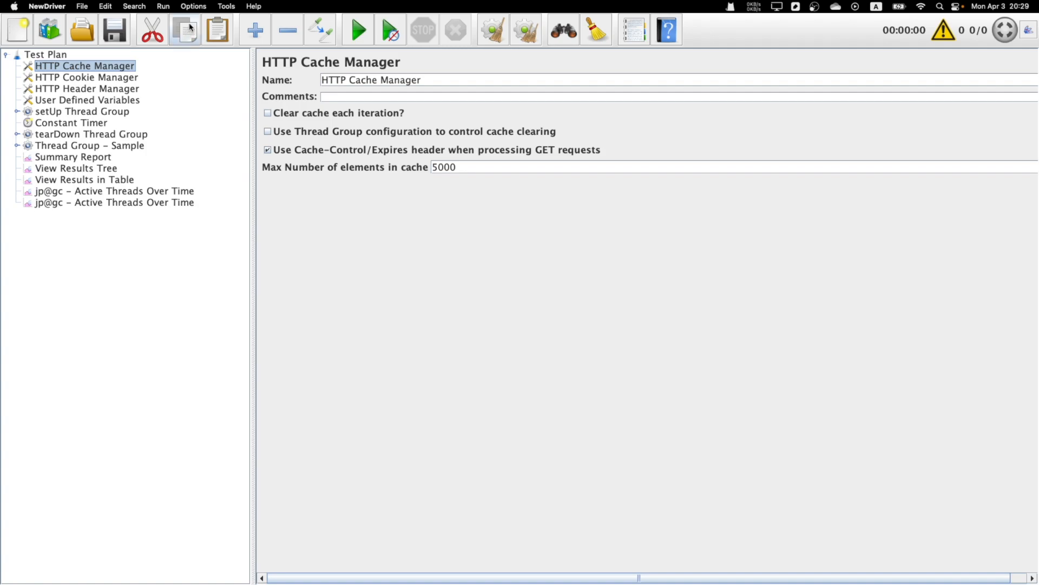
Turn on saving the test plan automatically before each run and check that the option is enabled.
click(193, 6)
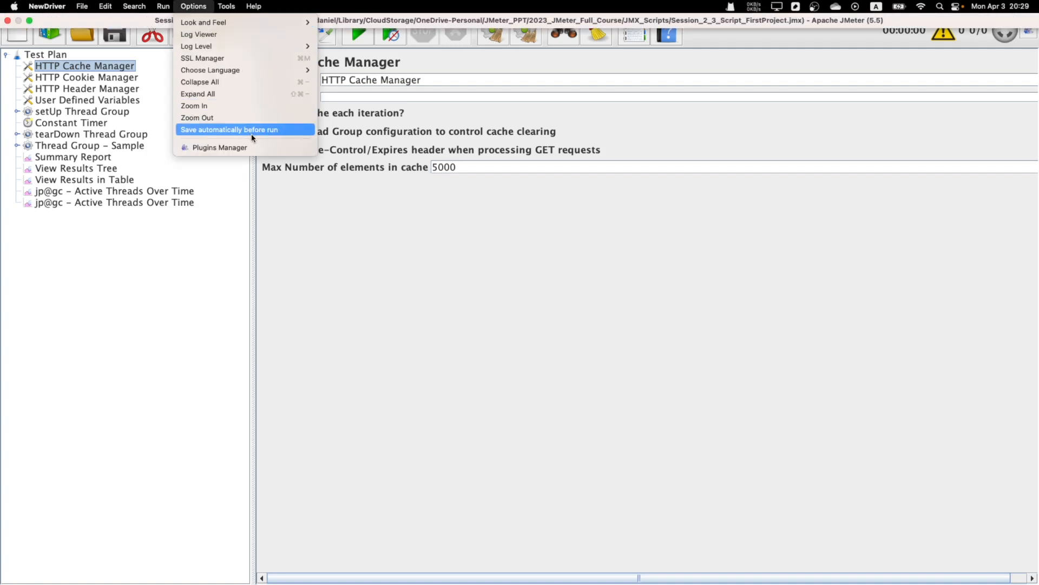
click(224, 131)
click(199, 11)
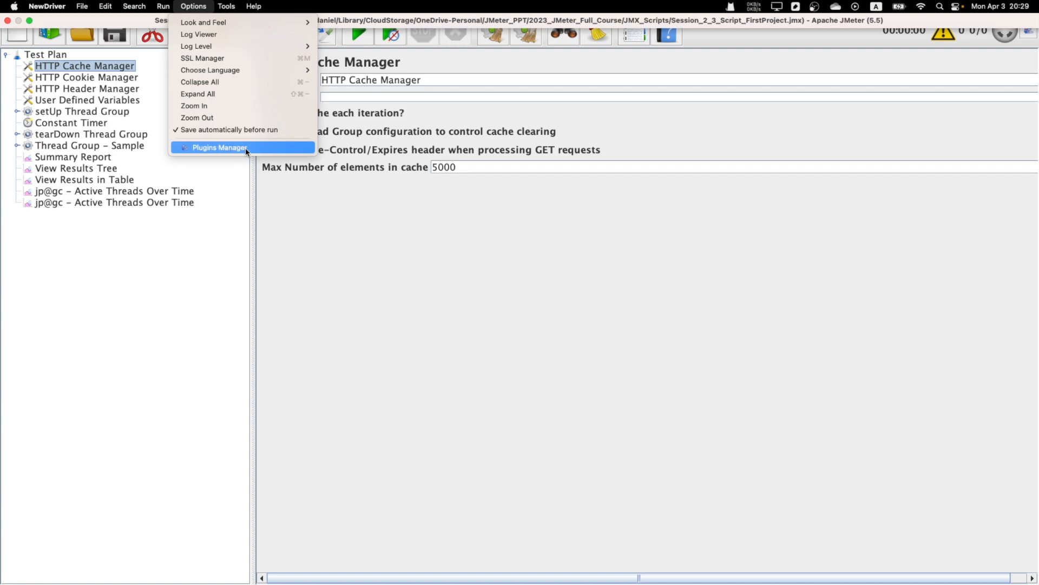
Show the log panel and enlarge it to about the lower half of the editing area.
mouse_move(226, 8)
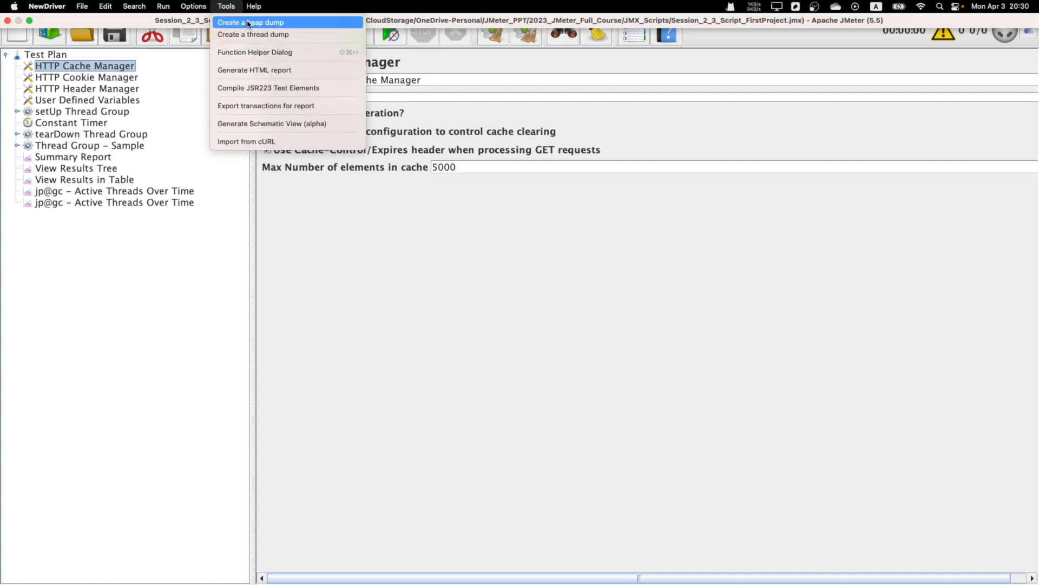
mouse_move(254, 6)
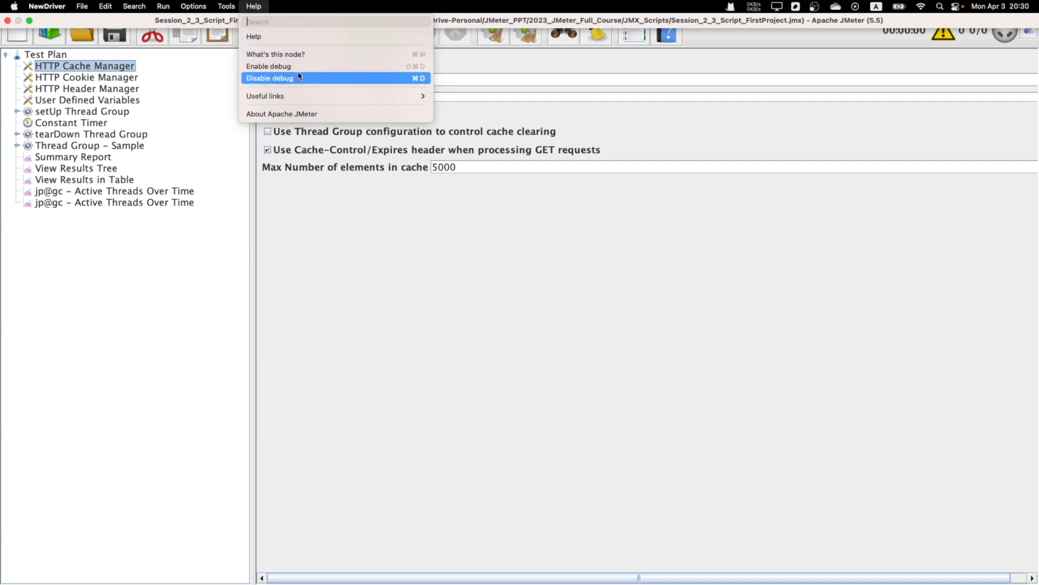
click(945, 37)
click(945, 40)
drag(606, 475, 602, 337)
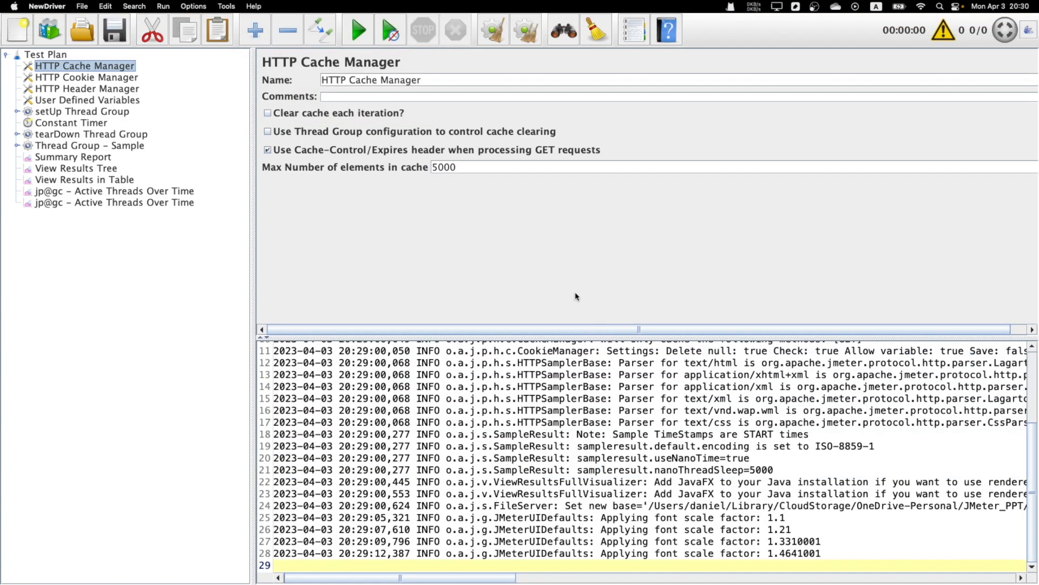
Enable debug logging for the HTTP Cache Manager and highlight the resulting log-level message in the log.
click(226, 6)
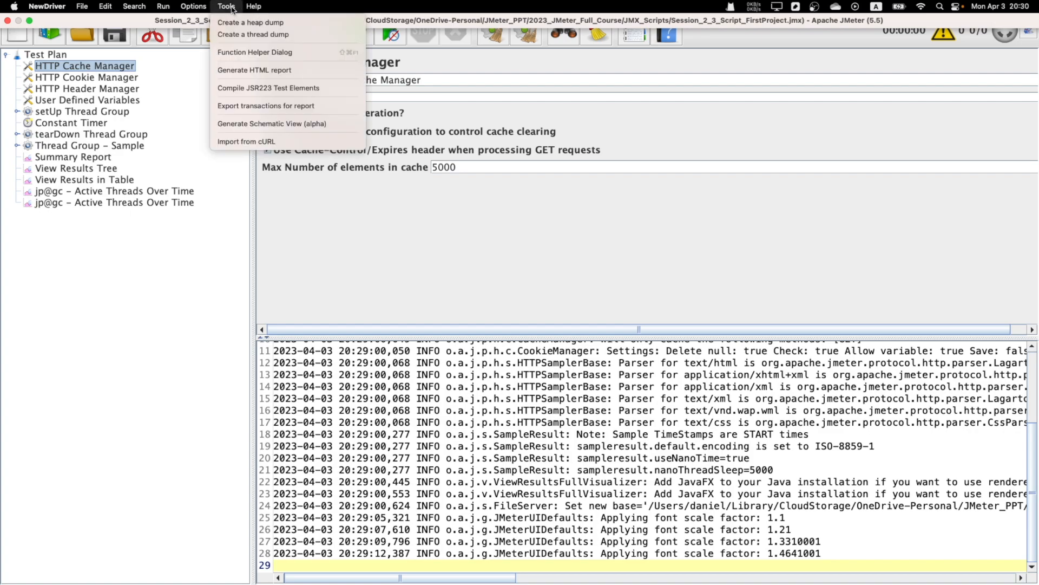
mouse_move(254, 5)
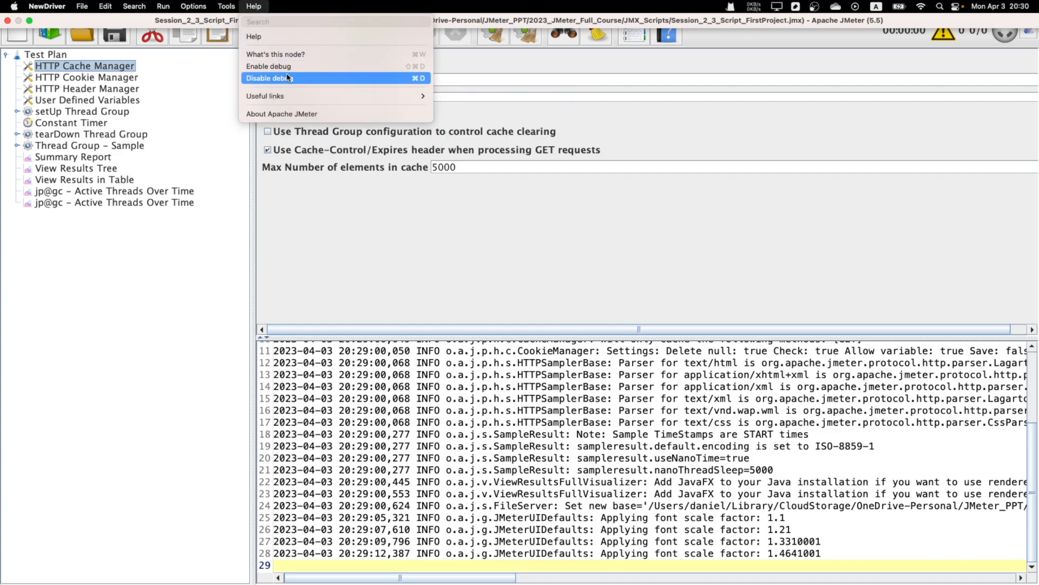
click(294, 67)
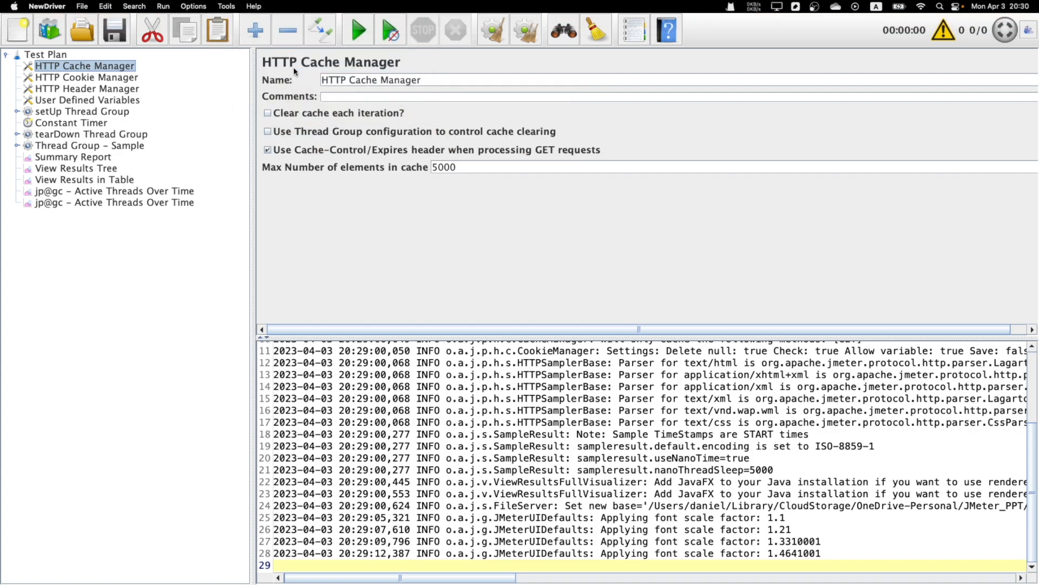
scroll(591, 437, up, 4)
scroll(593, 440, down, 4)
drag(541, 553, 694, 555)
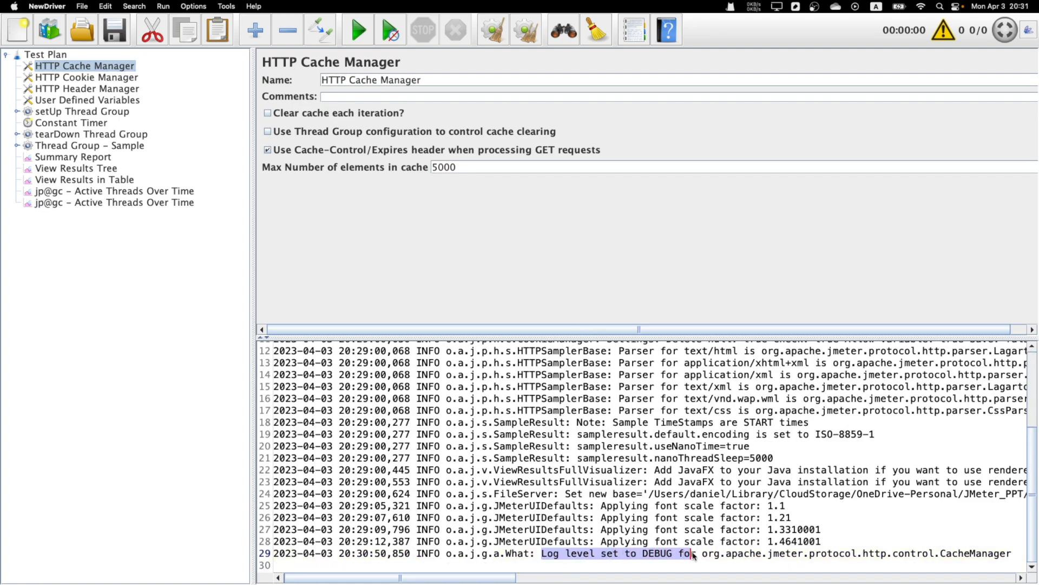
Disable debug logging for the HTTP Cache Manager and highlight the new log-level message in the log.
click(252, 7)
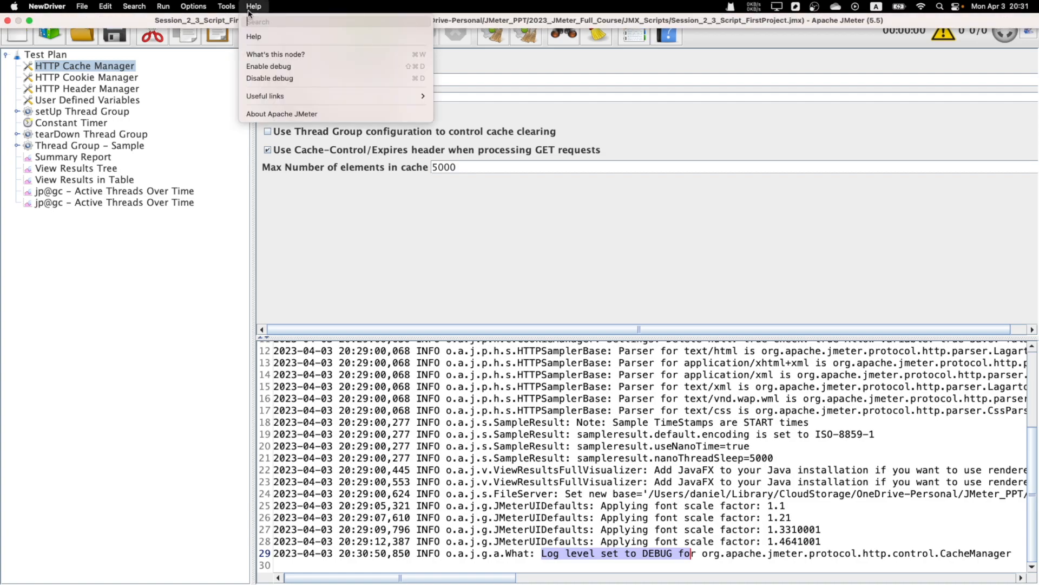
click(278, 78)
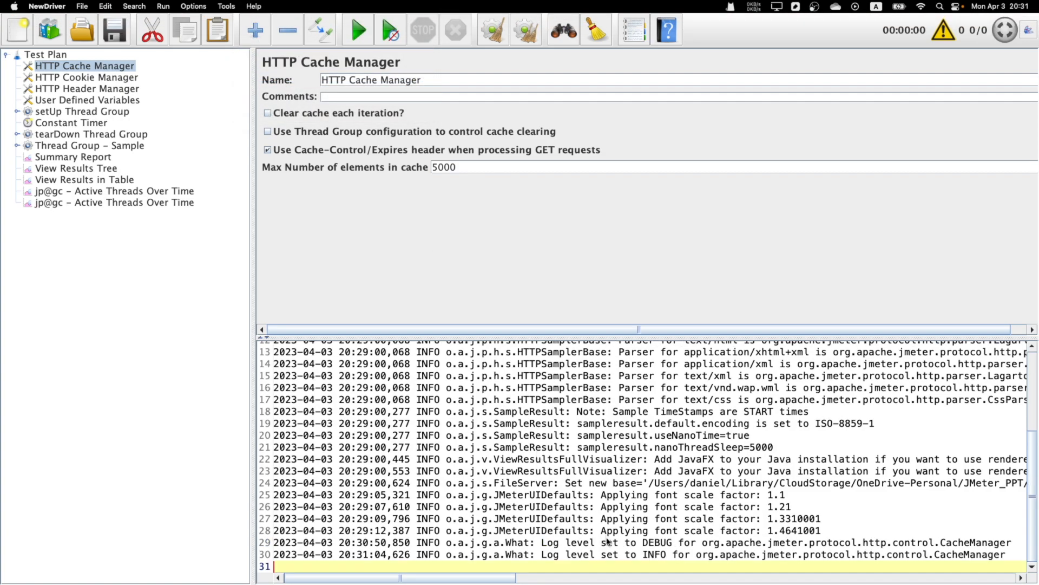
drag(542, 557, 691, 559)
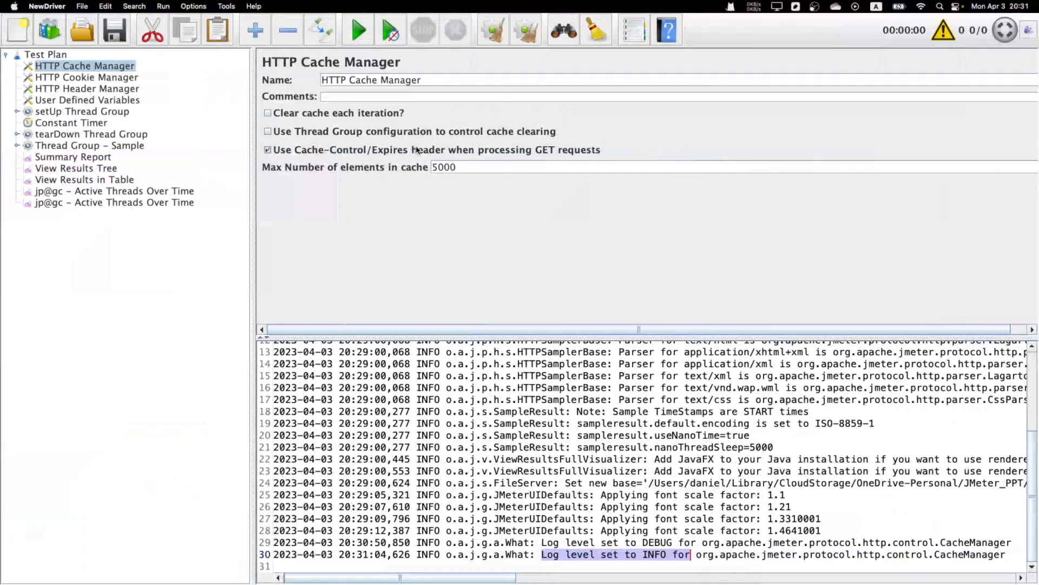
View the HTTP Cookie Manager and HTTP Header Manager elements of the test plan.
click(63, 80)
click(82, 91)
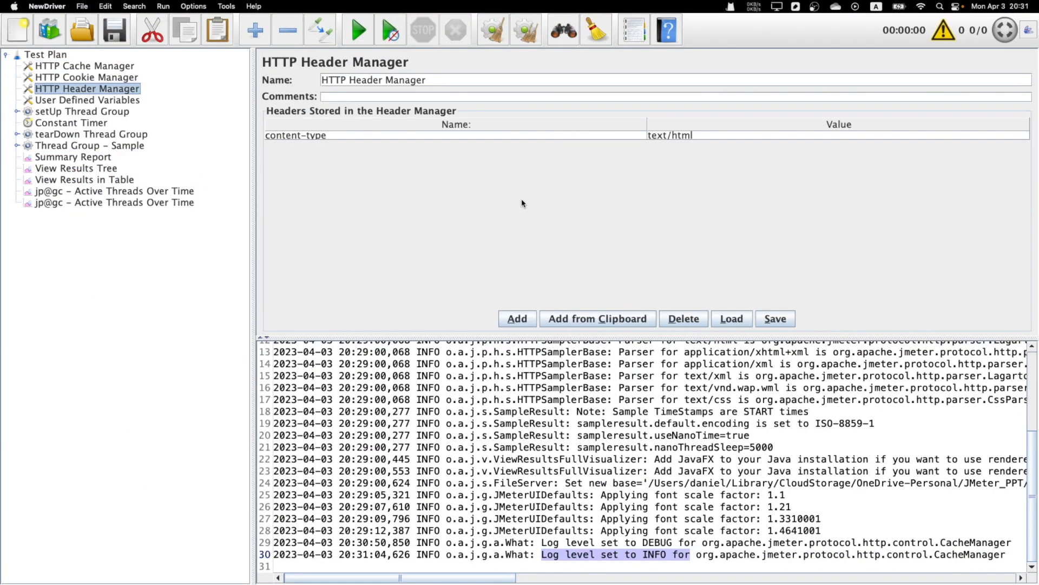